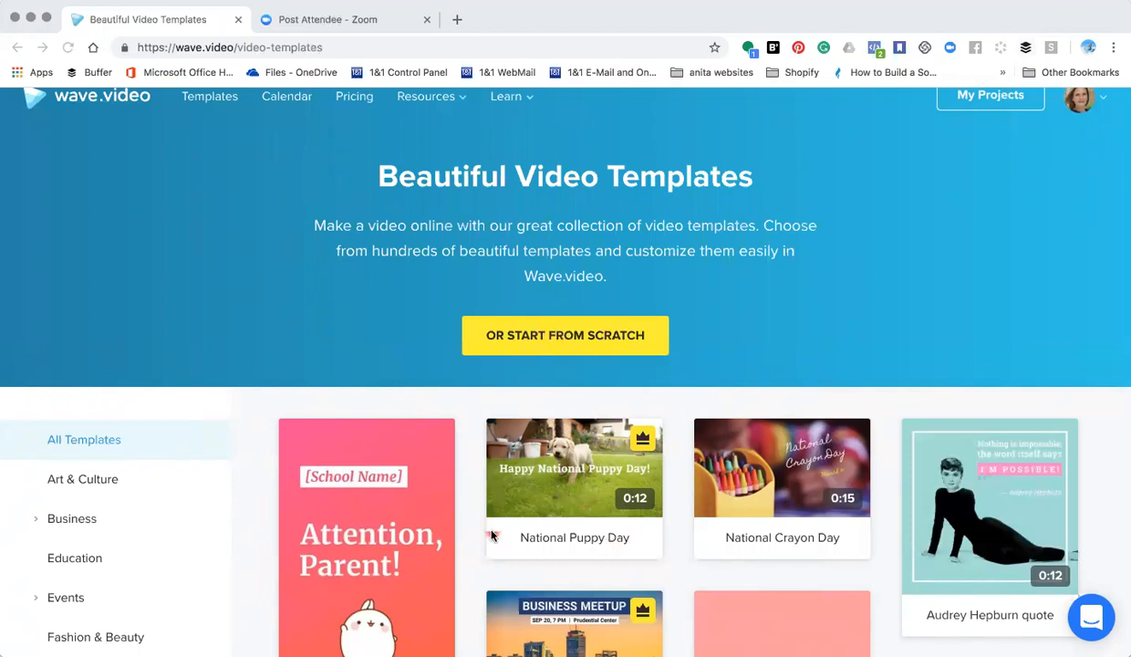
Start a new video project from scratch and open its format selection.
click(546, 338)
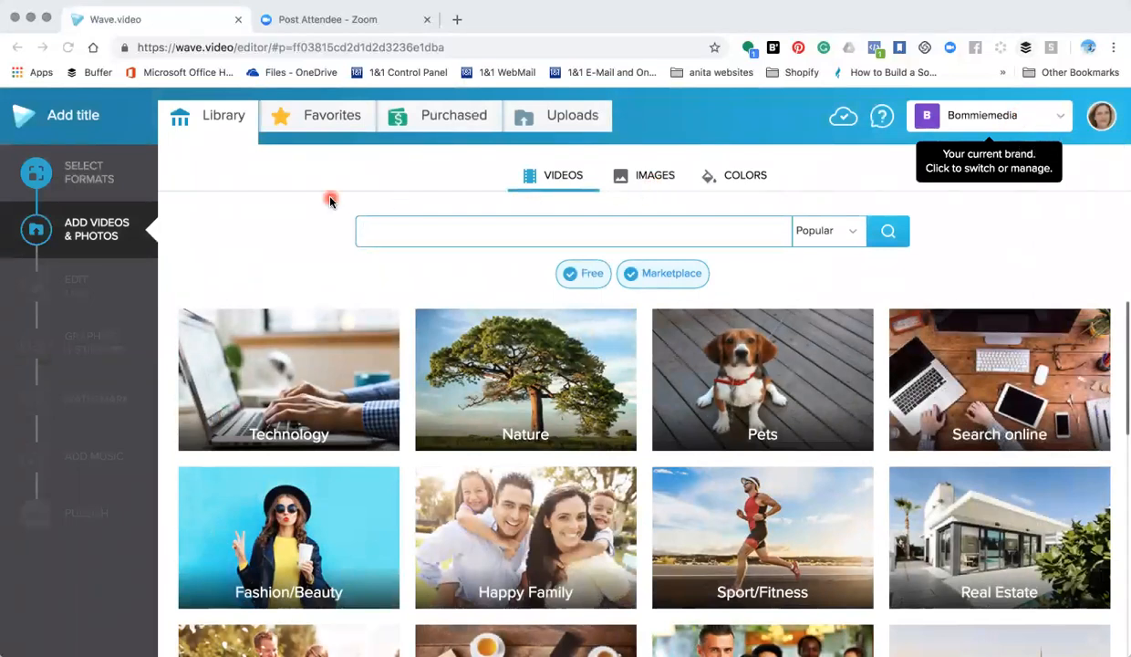
click(81, 174)
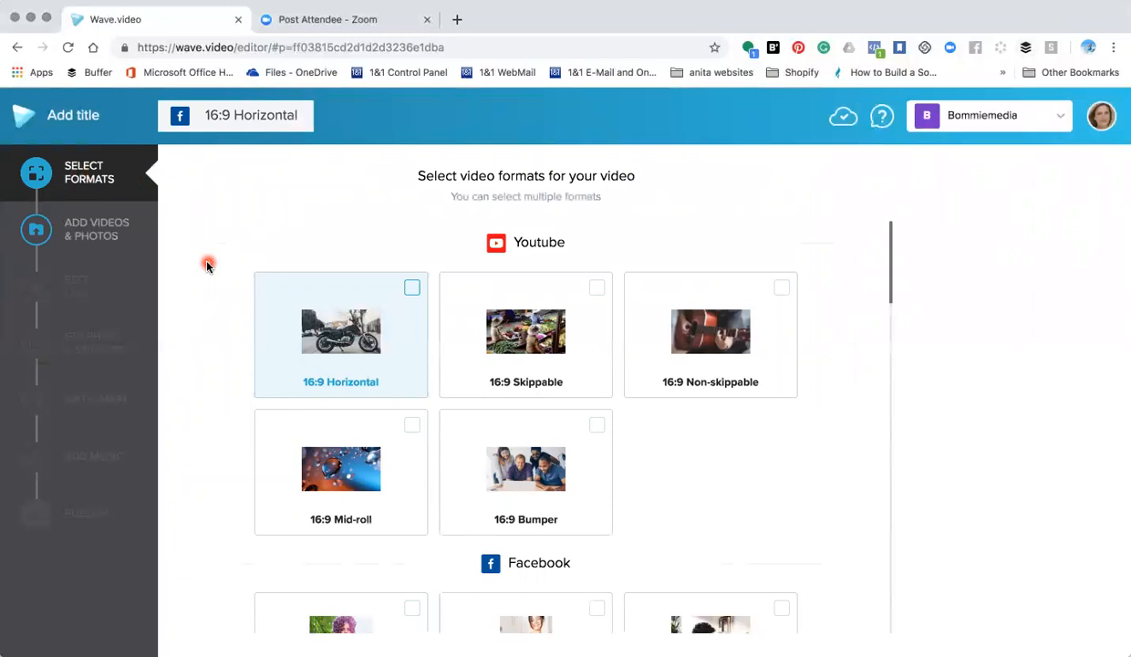
Examine the YouTube, Facebook and Twitter video formats, including the Facebook 1:1 Carousel and 1:1 Instant articles previews.
scroll(207, 265, down, 3)
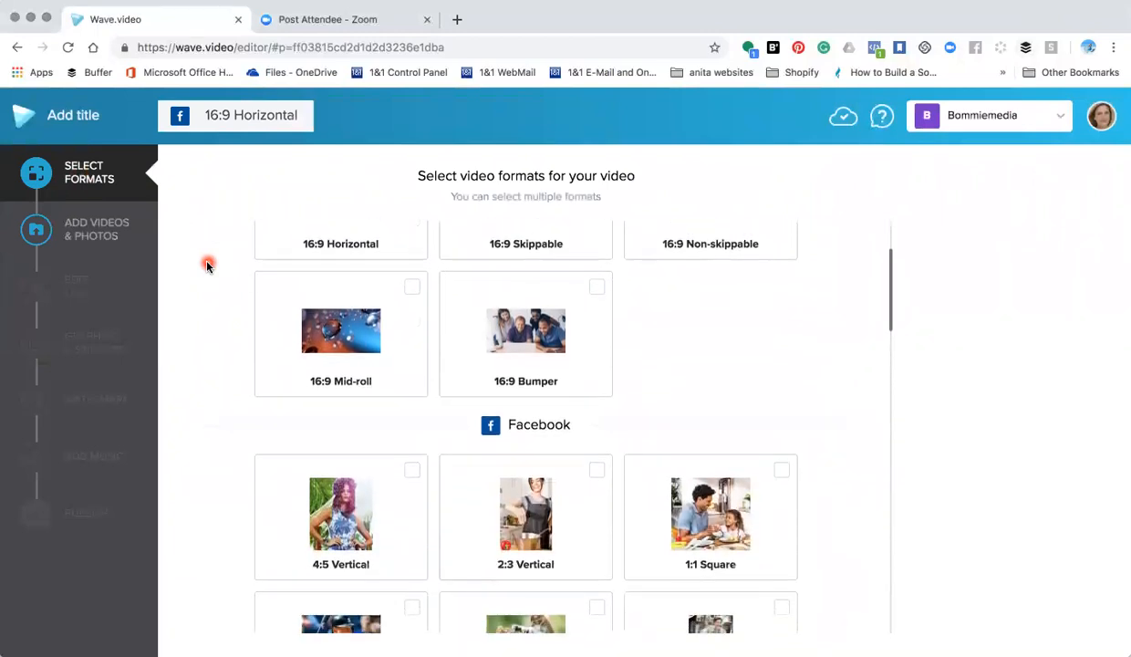
scroll(207, 266, down, 5)
scroll(207, 265, down, 4)
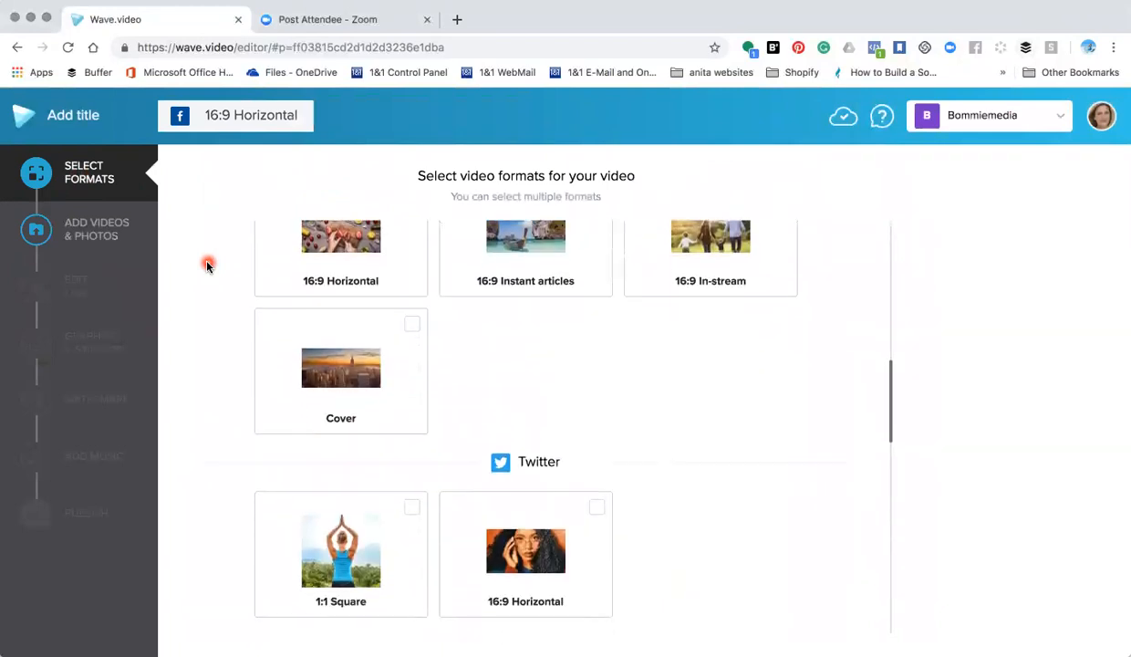
scroll(207, 266, up, 4)
scroll(207, 266, up, 1)
mouse_move(334, 361)
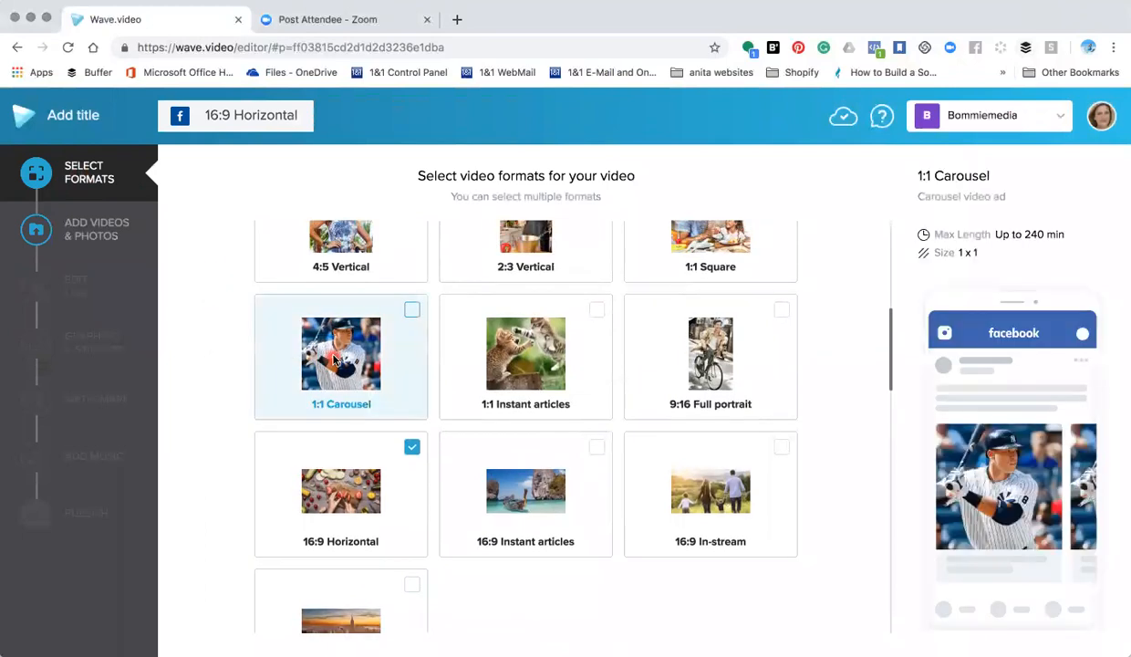
mouse_move(520, 356)
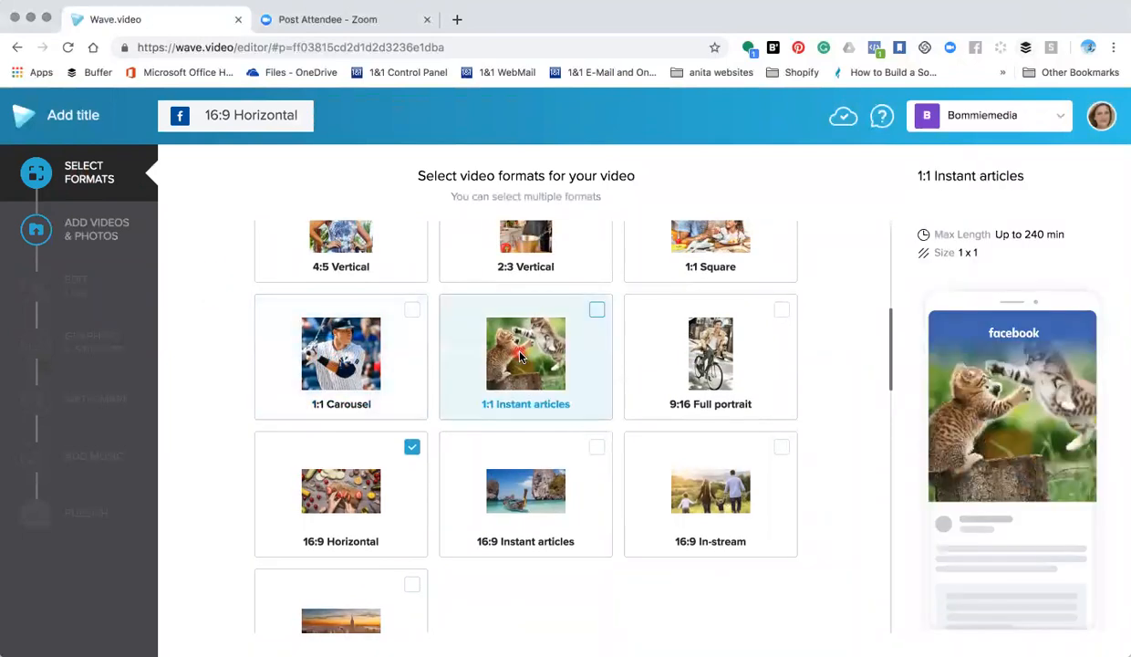
mouse_move(714, 361)
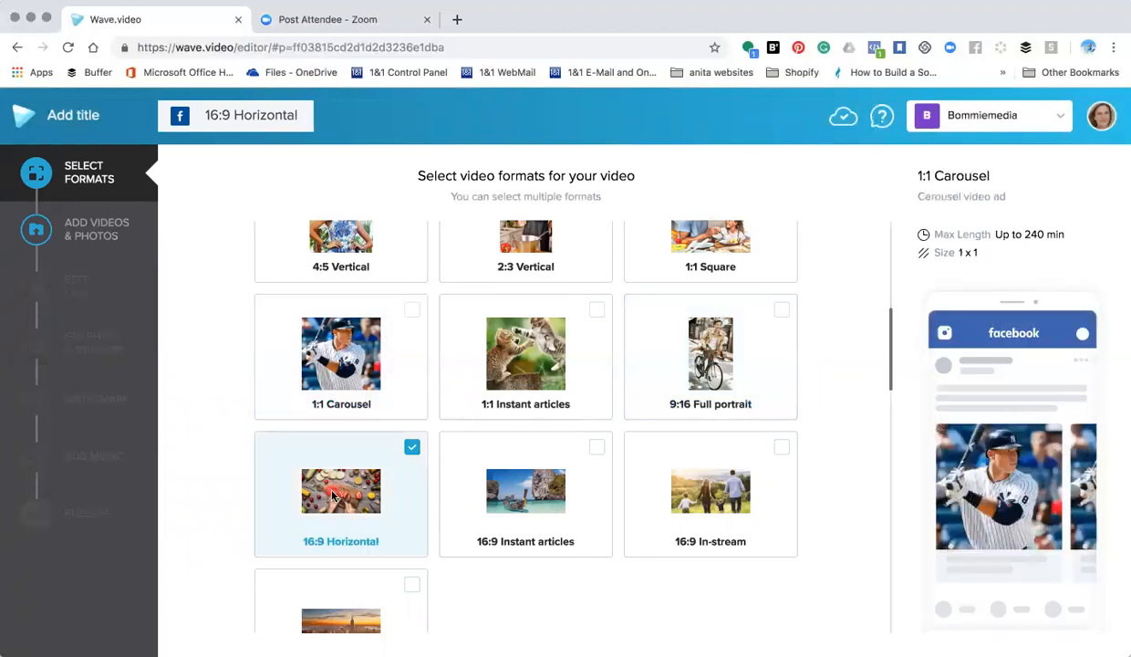
Browse the stock videos, images and solid colors available for adding media to the project.
click(92, 239)
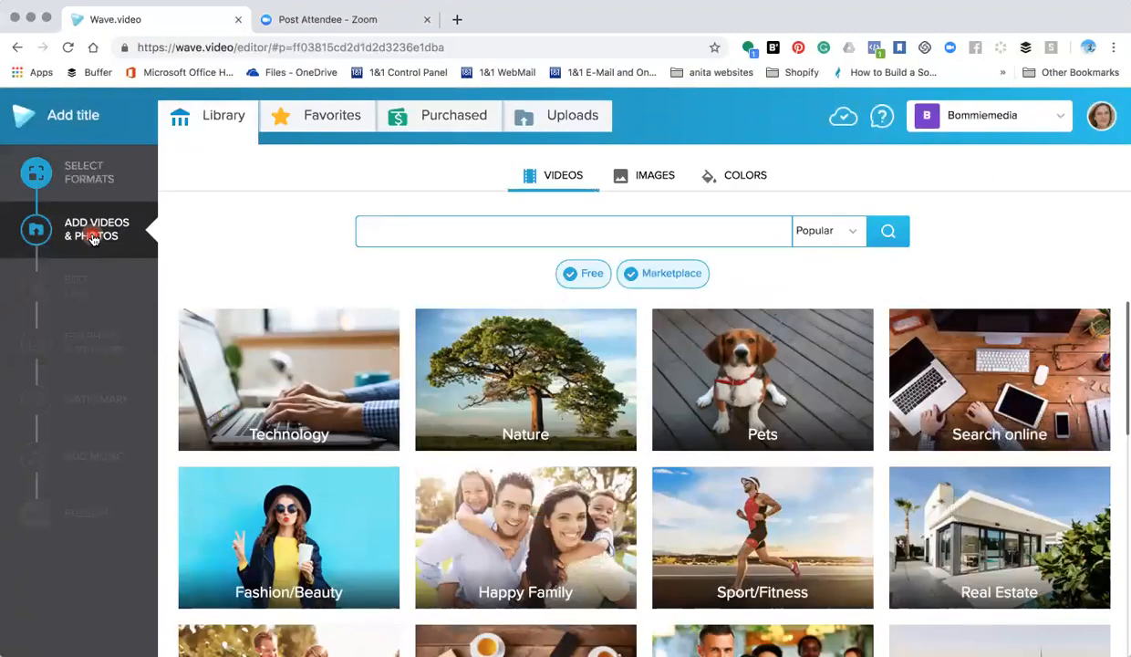
click(565, 272)
click(429, 230)
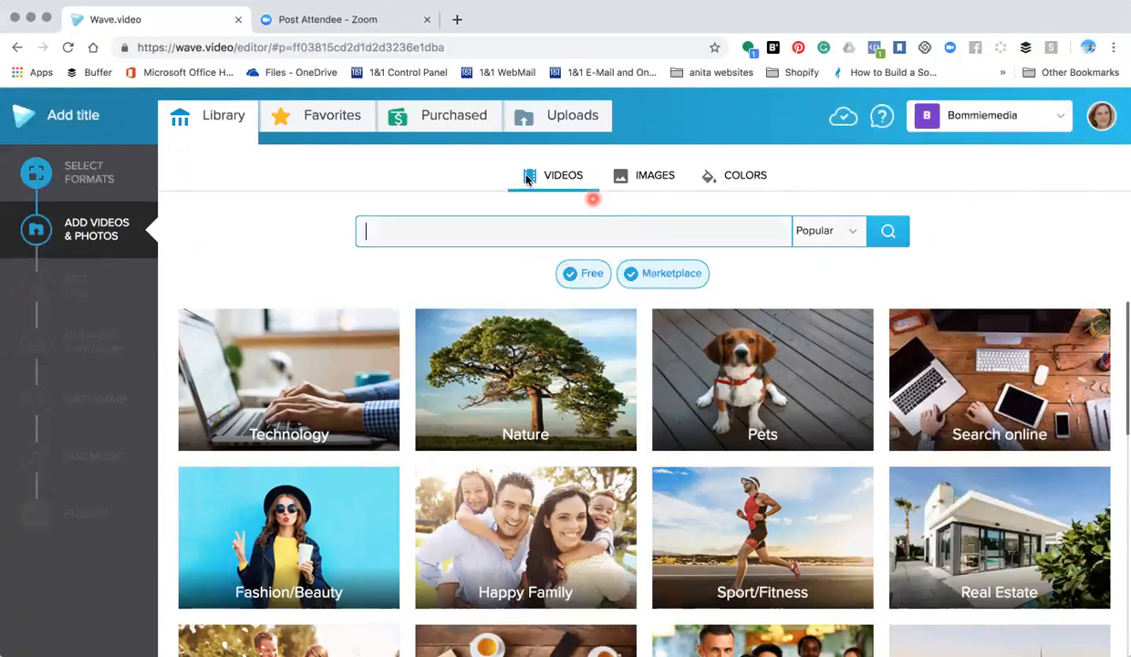
click(643, 181)
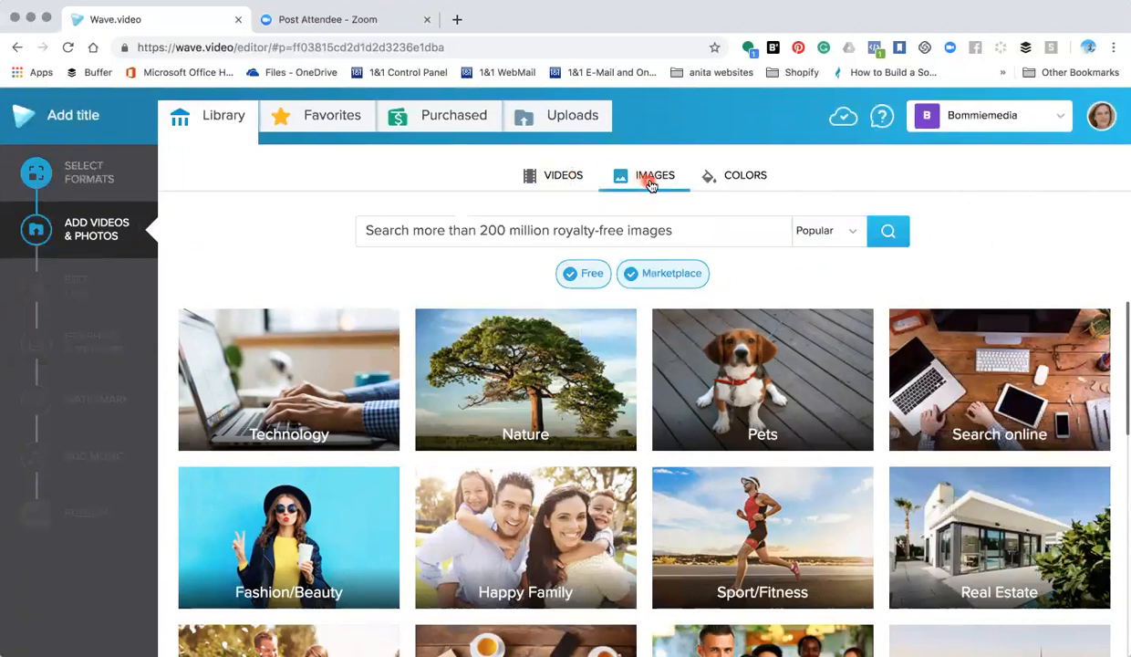
click(742, 183)
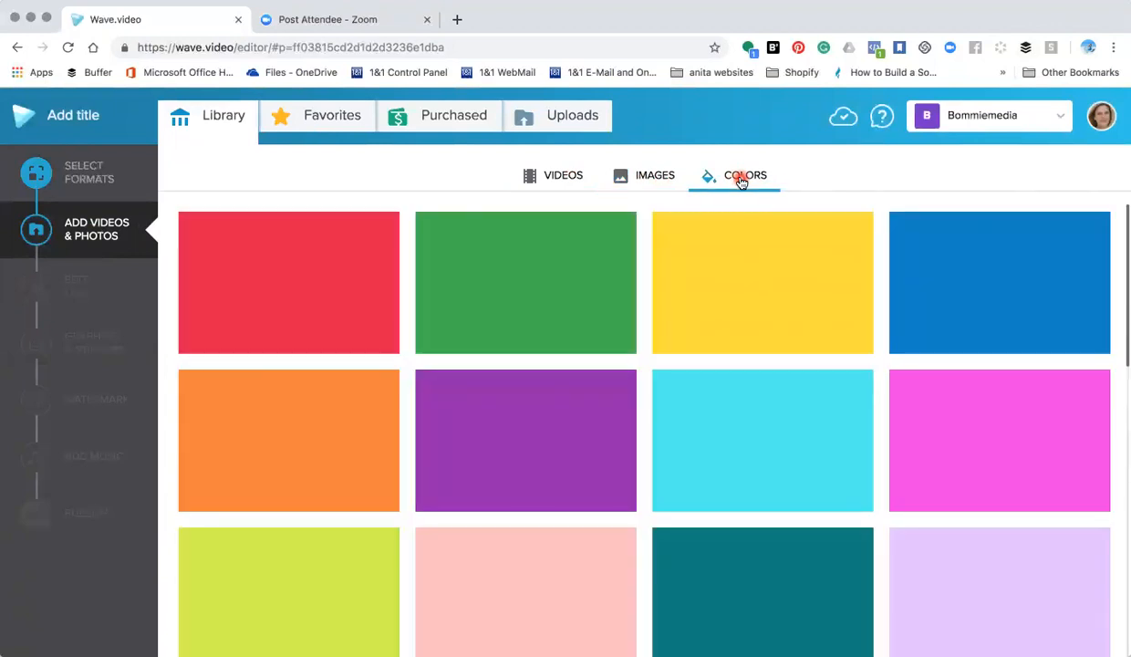
click(650, 182)
click(565, 182)
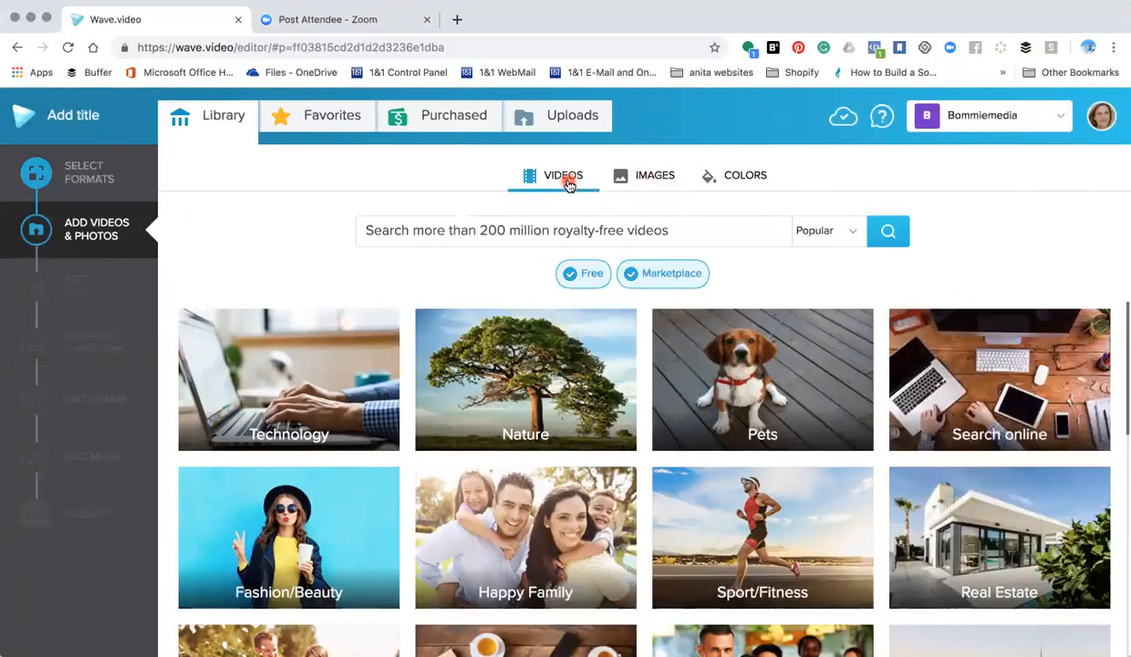
Search the stock videos for "wave" and preview the paid 15-second blue wave clip.
click(554, 230)
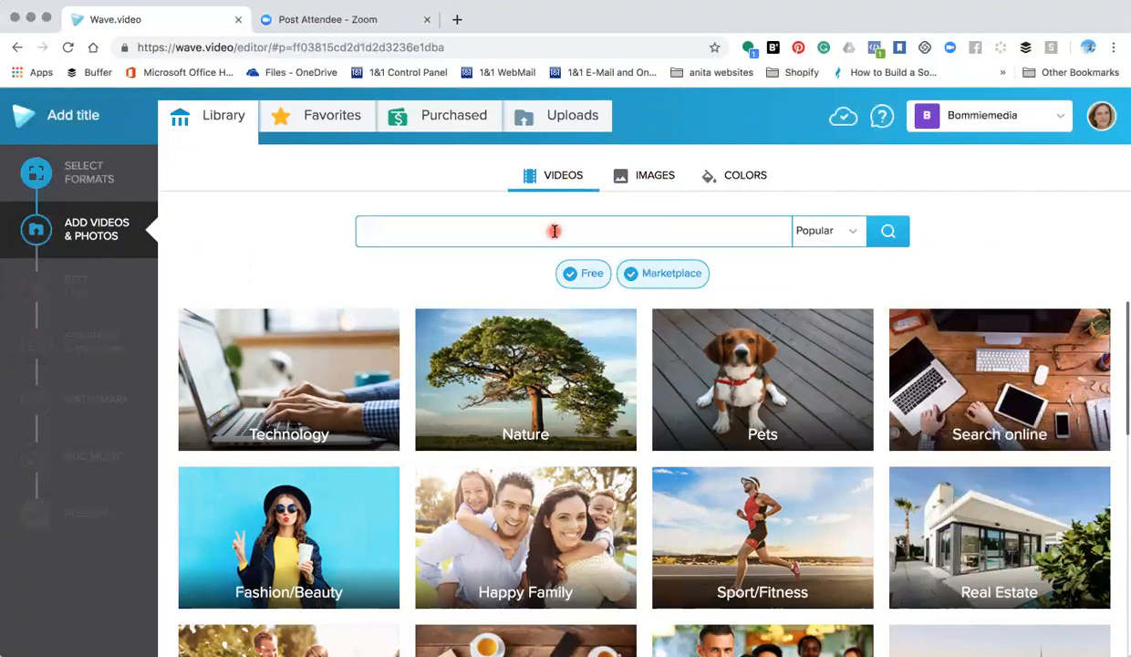
text(wave)
key(Return)
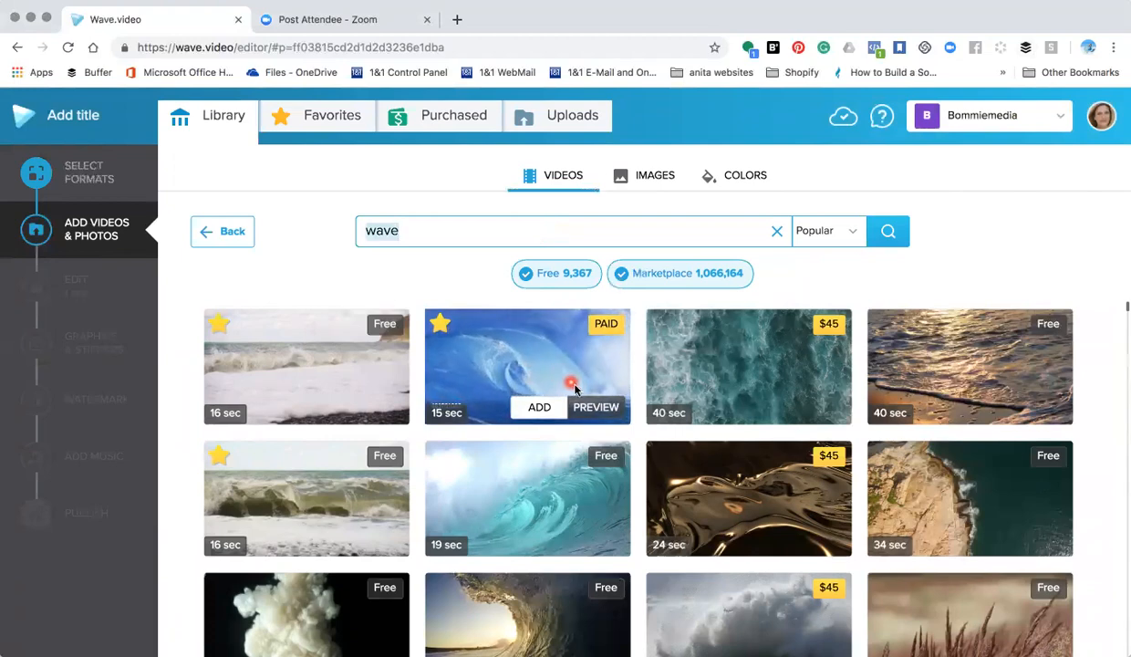
click(593, 408)
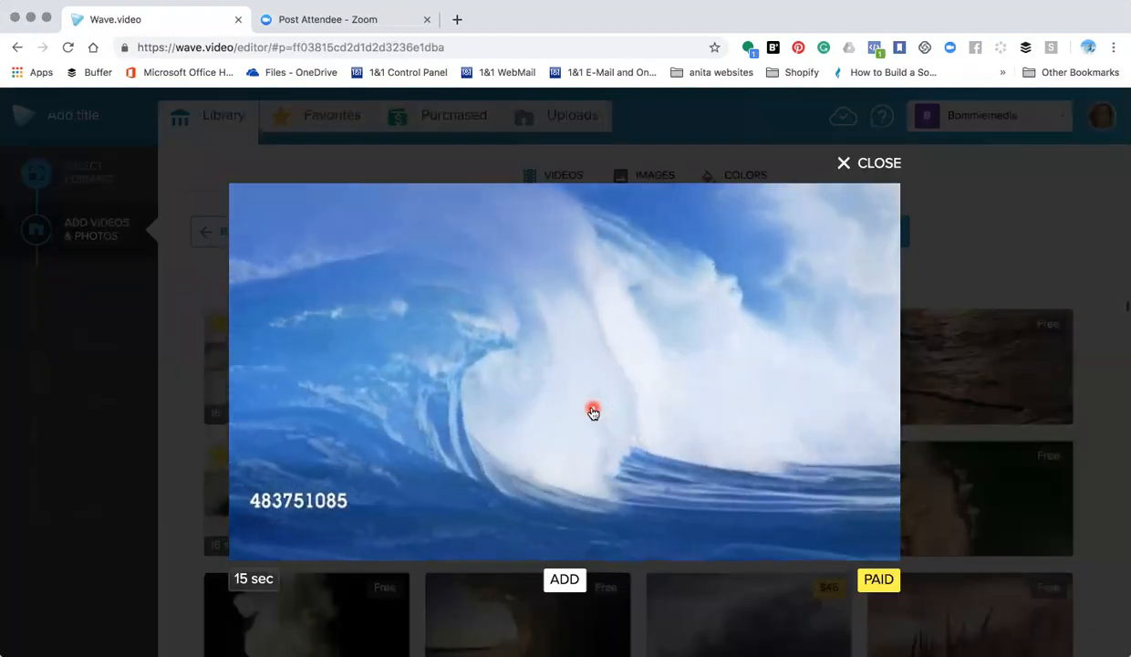
click(878, 168)
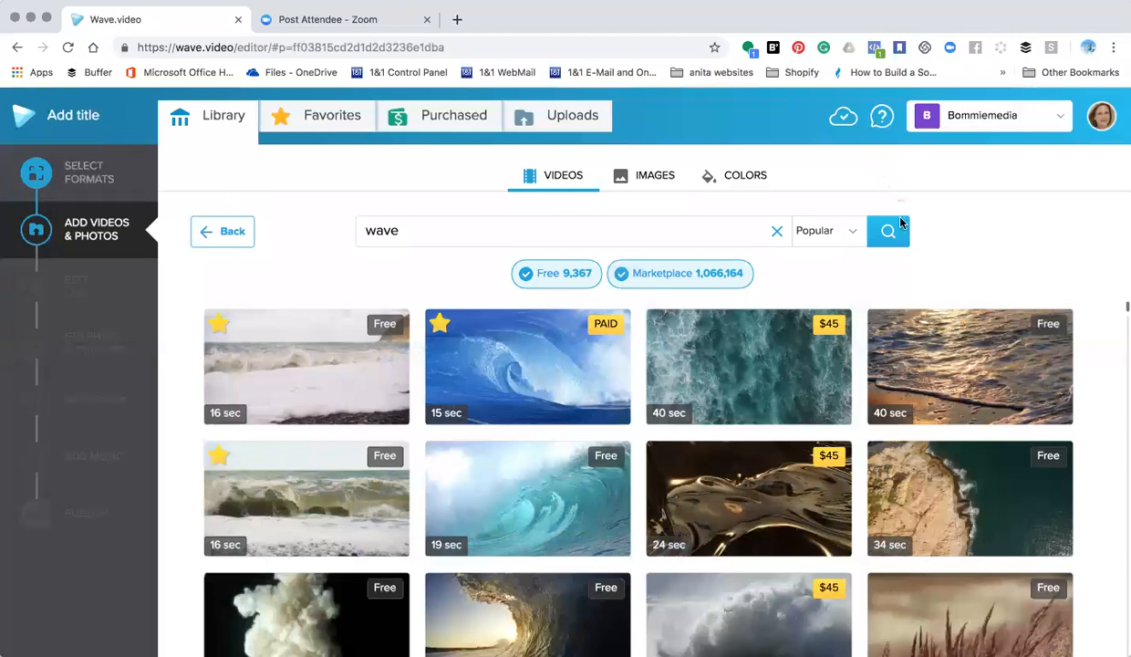
Mark the free 19-second turquoise wave clip as a favorite.
mouse_move(740, 378)
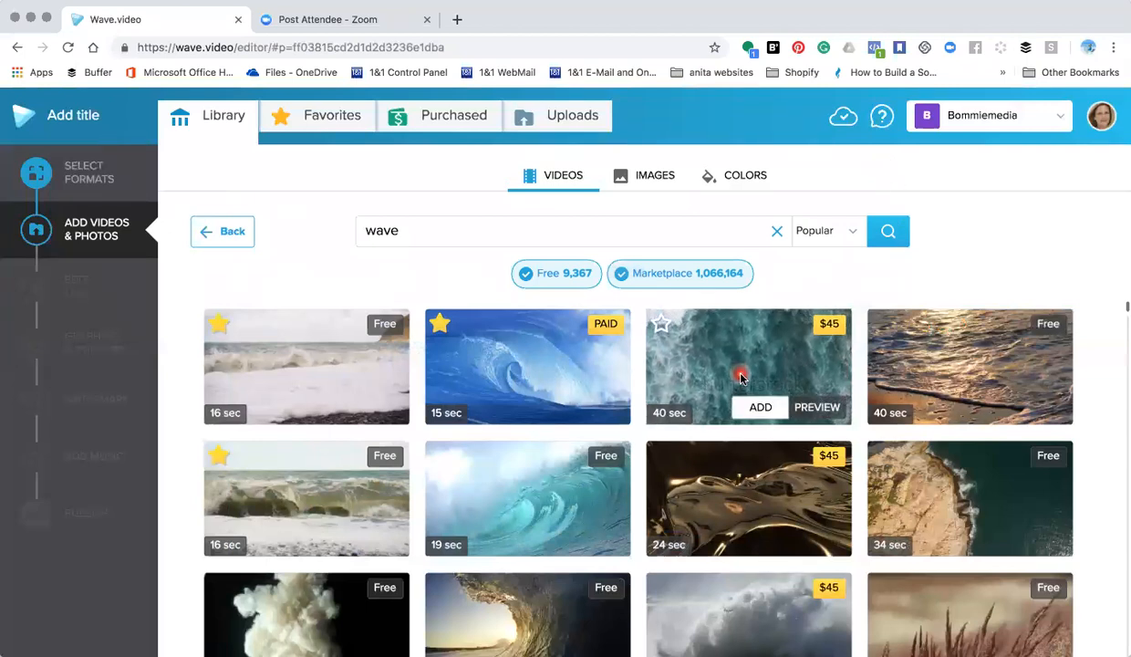
mouse_move(497, 464)
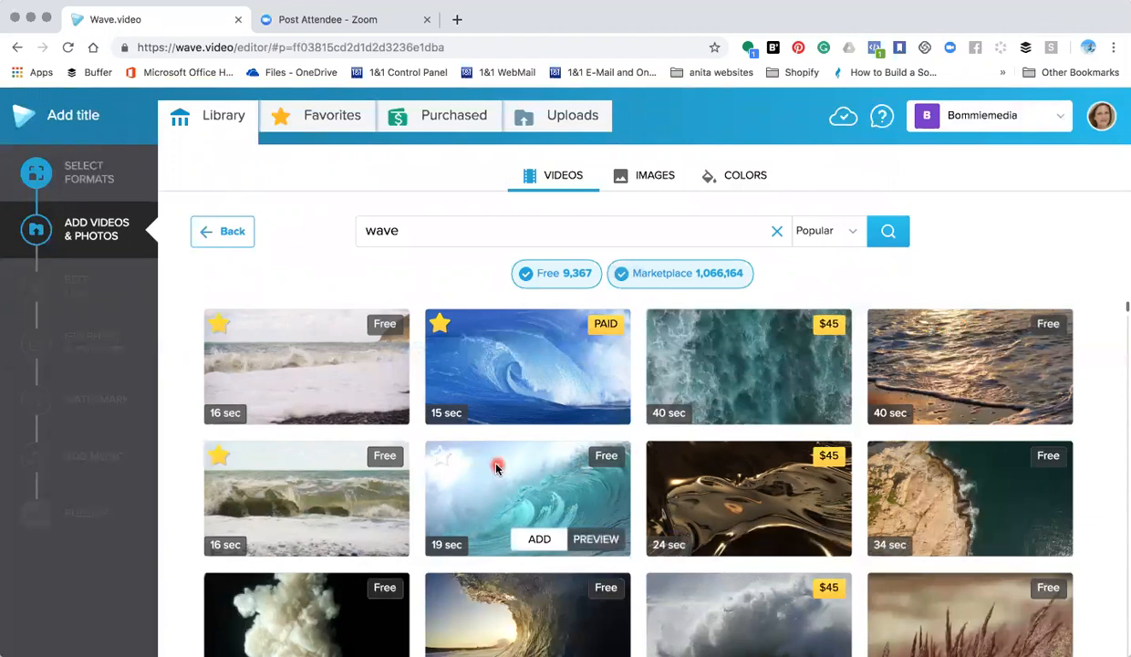
click(442, 460)
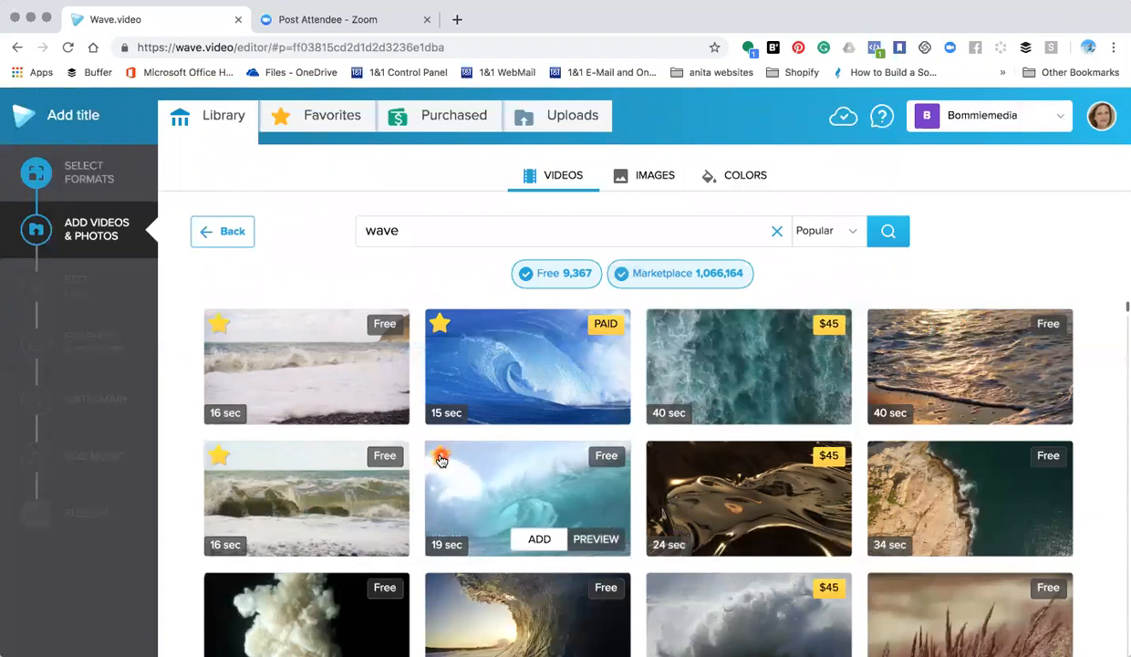
Look through the favorite, purchased and uploaded media collections.
click(321, 121)
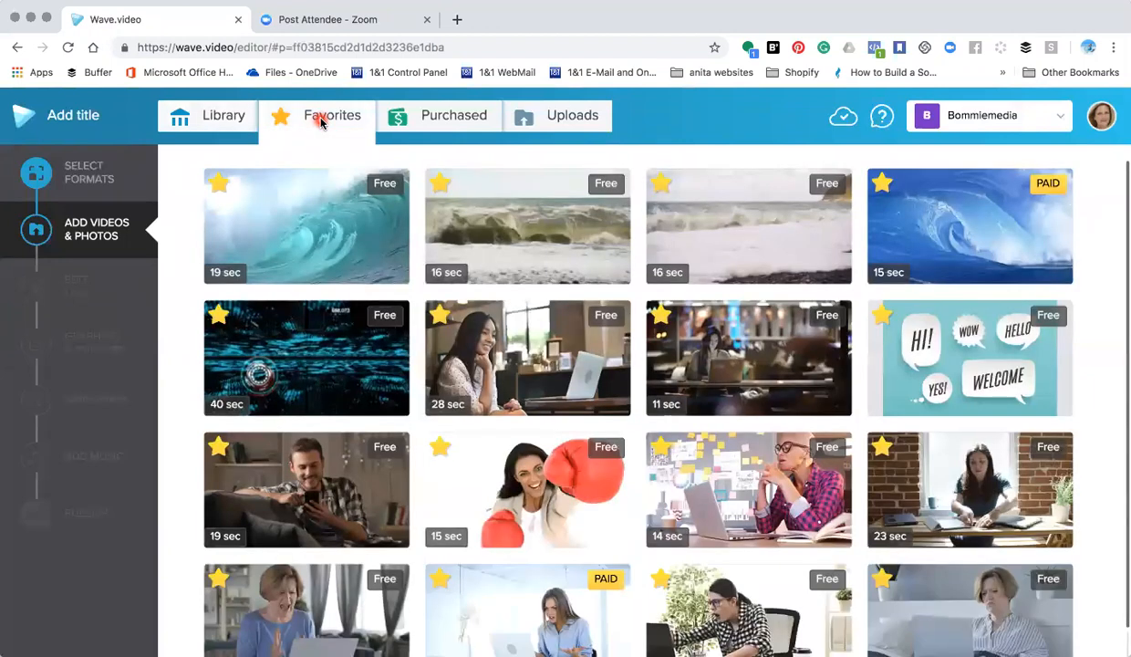
click(216, 121)
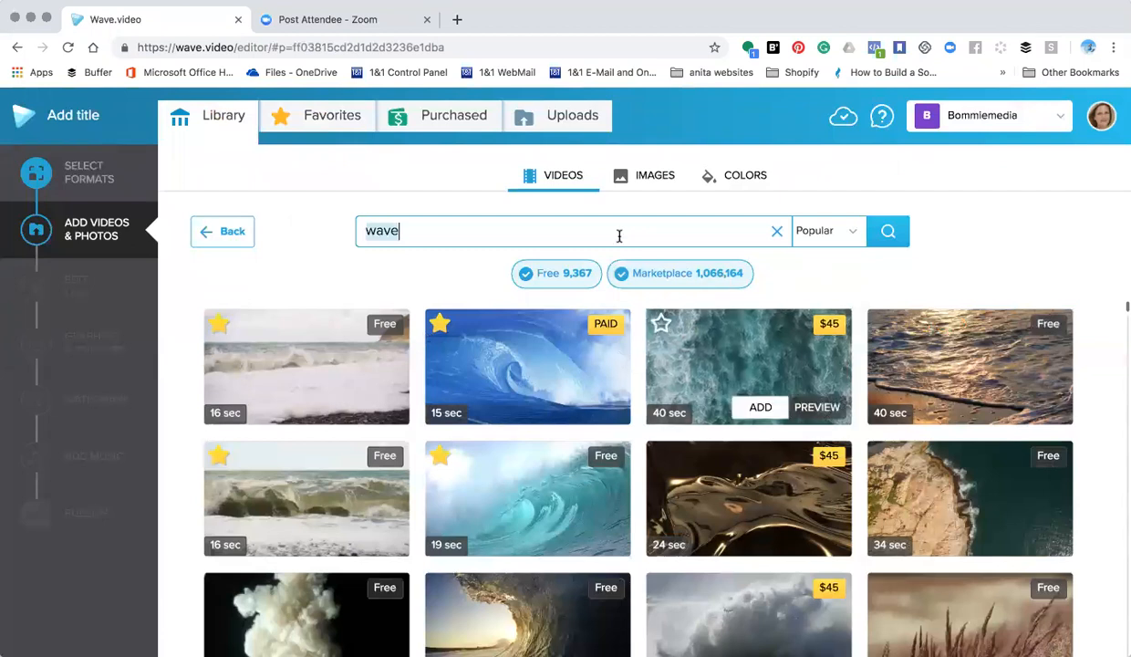
click(436, 119)
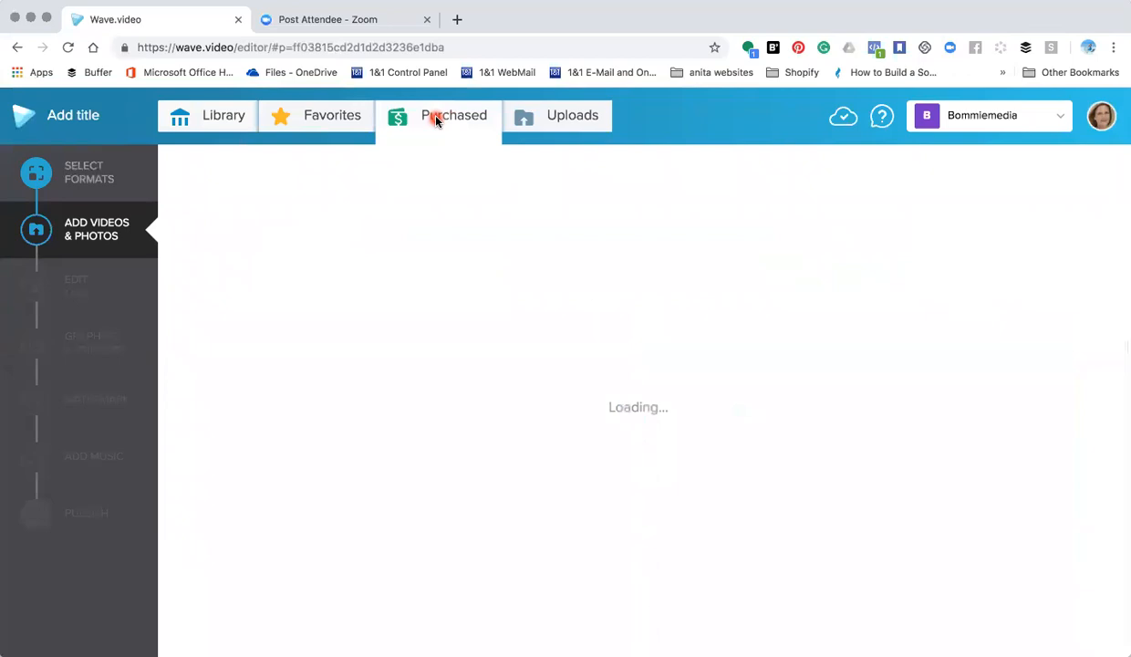
click(566, 121)
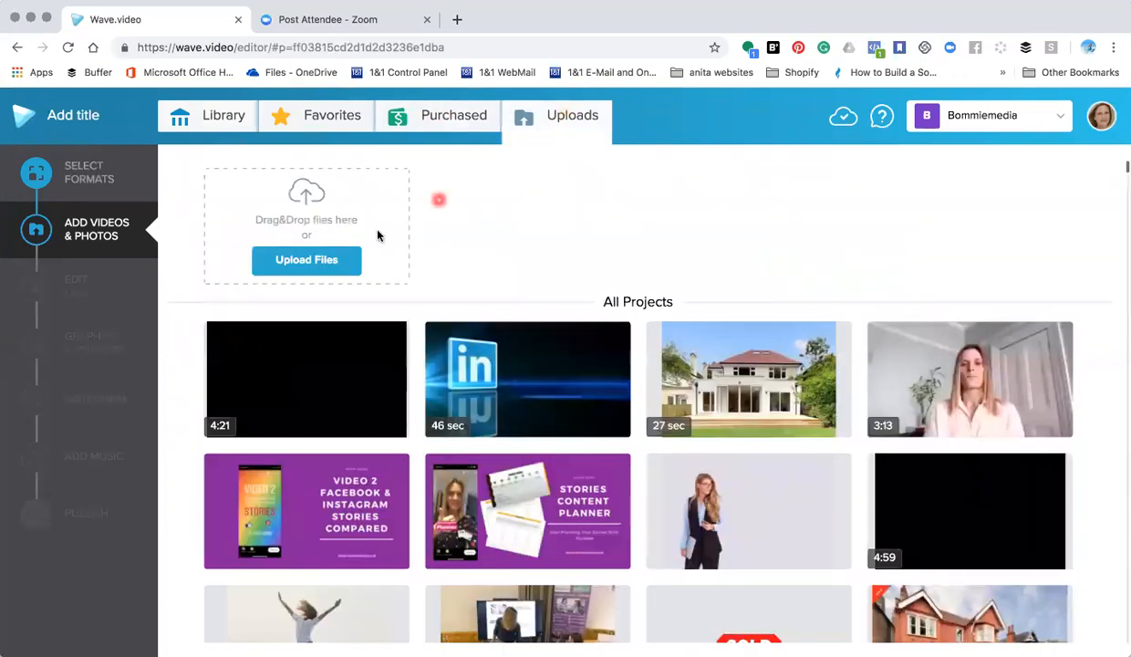
Add the paid 15-second blue wave clip from the library's "wave" results to the project.
click(208, 122)
mouse_move(484, 320)
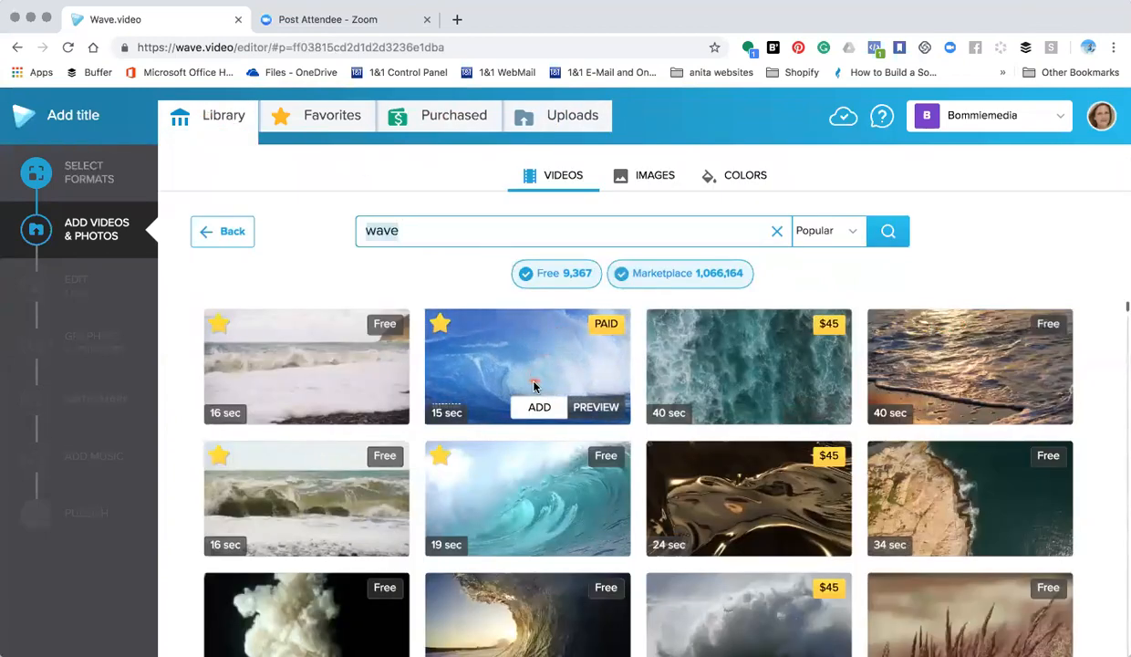
click(540, 409)
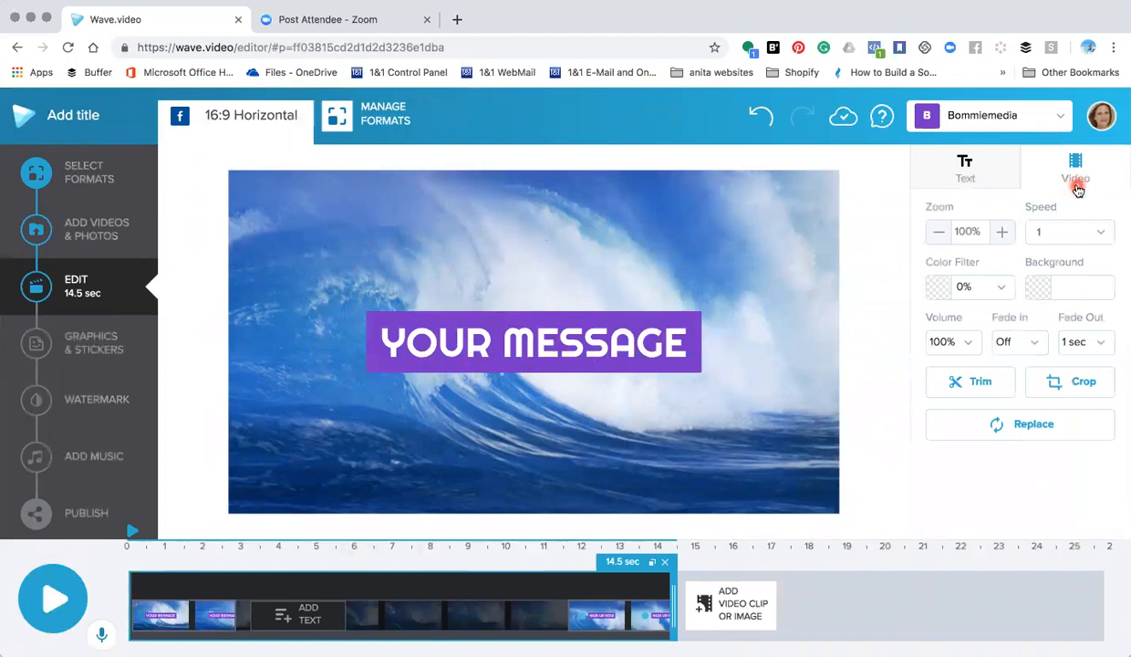
Check the message's text settings and try scaling the wave clip down and up to 134% zoom.
click(962, 170)
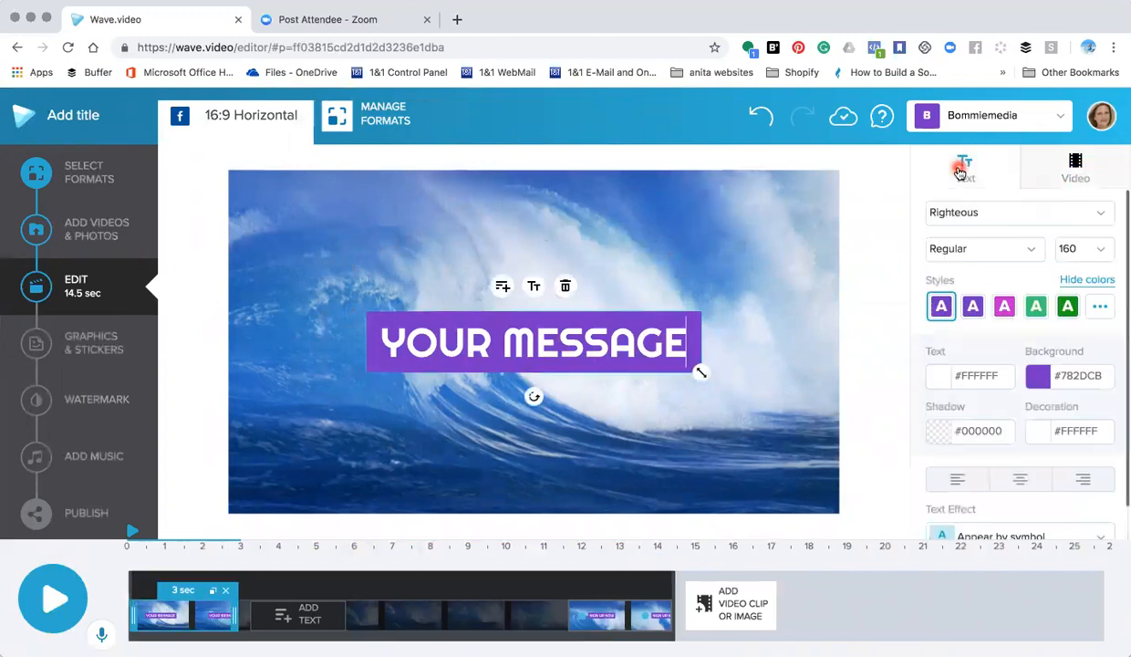
click(1083, 175)
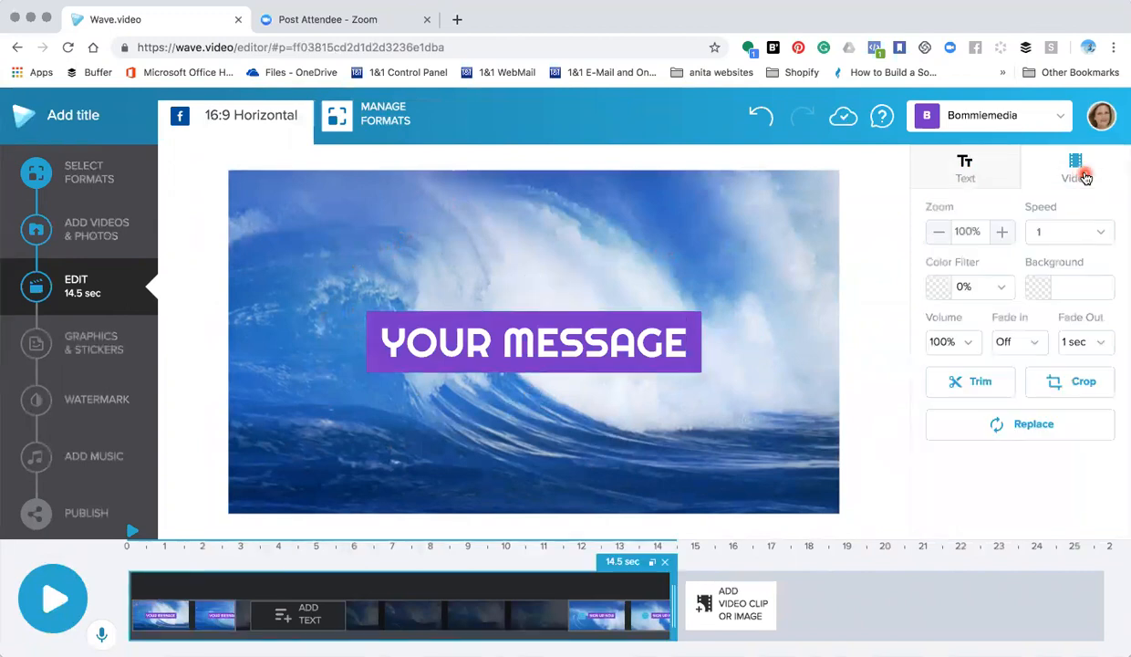
click(943, 234)
click(943, 234)
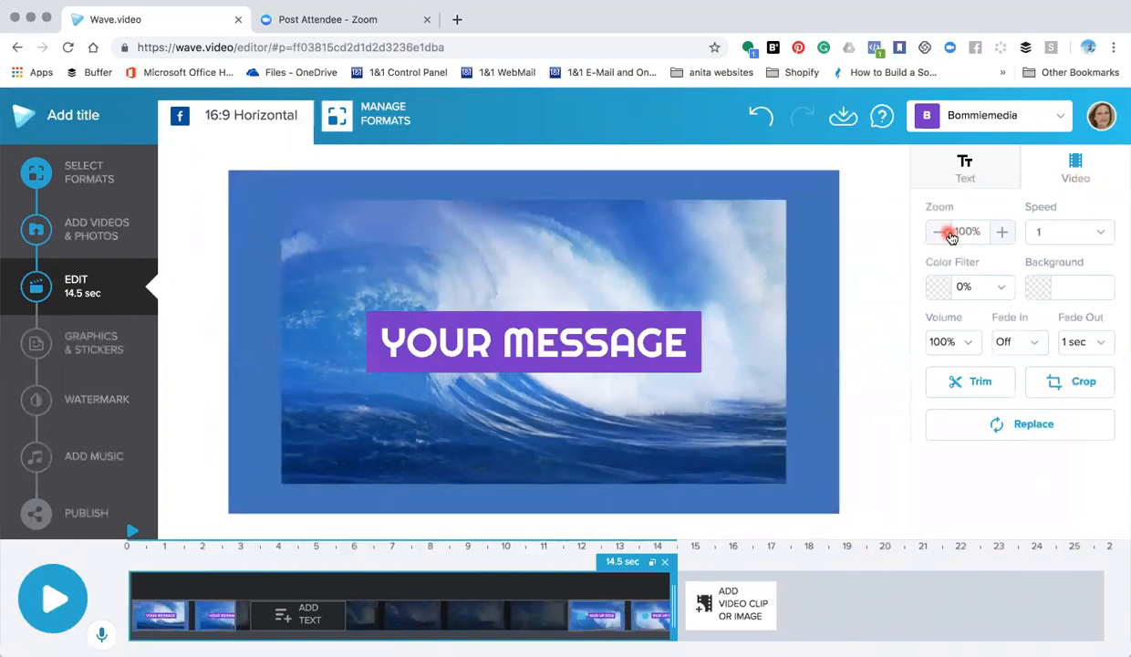
click(1003, 237)
click(1002, 234)
click(1003, 235)
click(1003, 234)
click(1003, 234)
click(1003, 236)
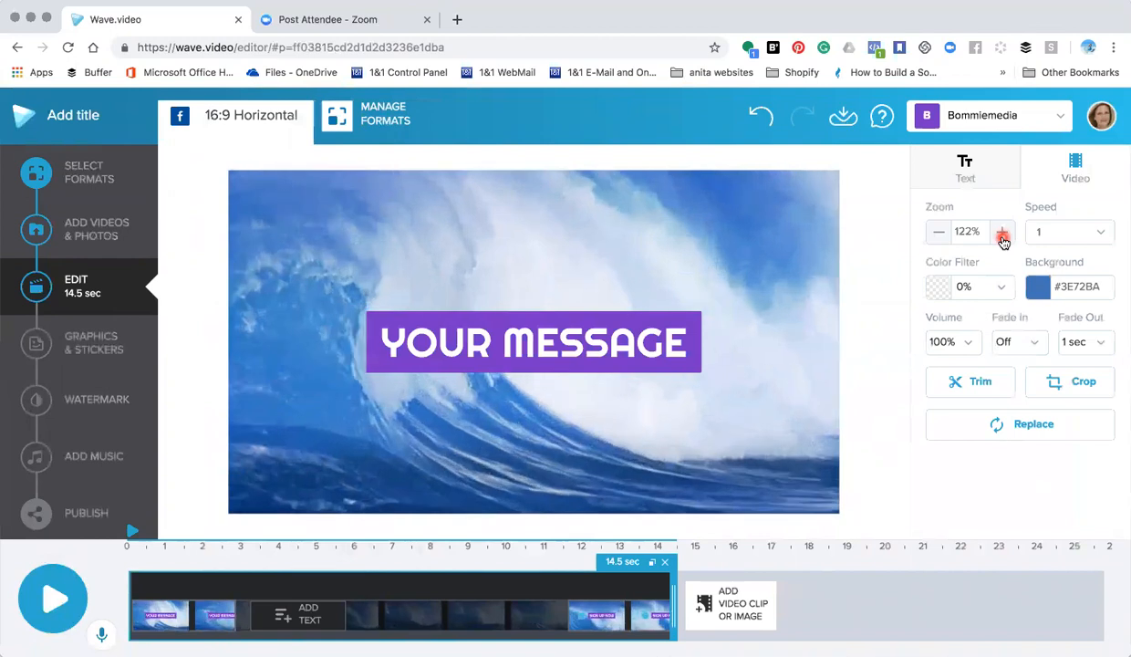
Reduce the wave clip's zoom to 83% so a background border surrounds it.
click(937, 239)
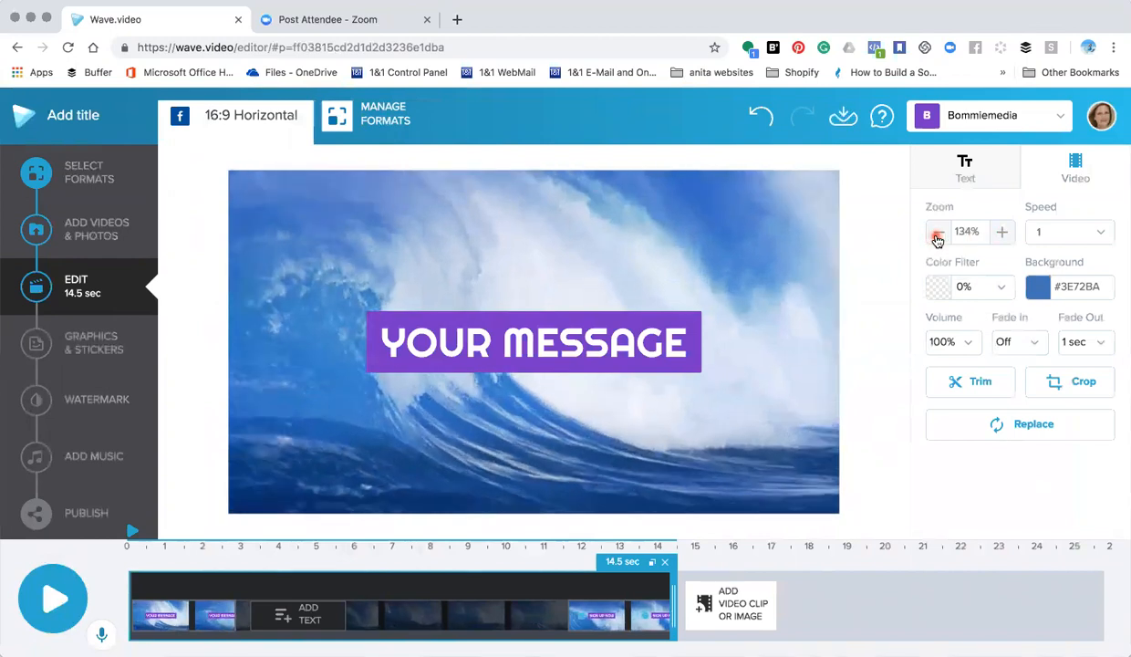
click(937, 239)
click(937, 239)
click(937, 239)
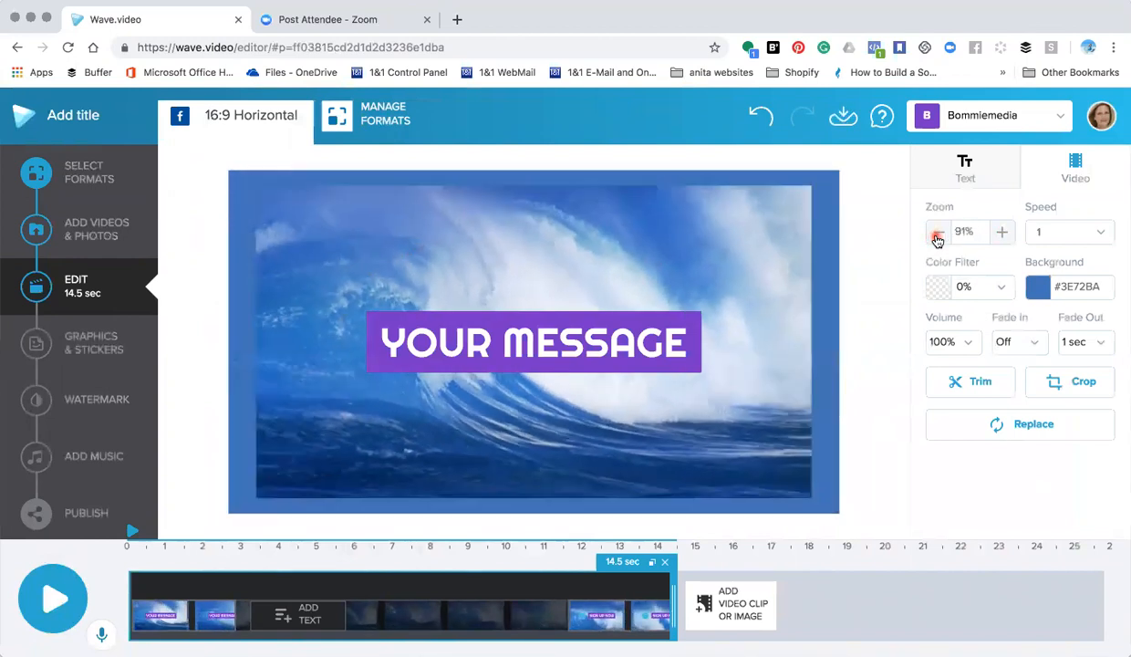
click(937, 239)
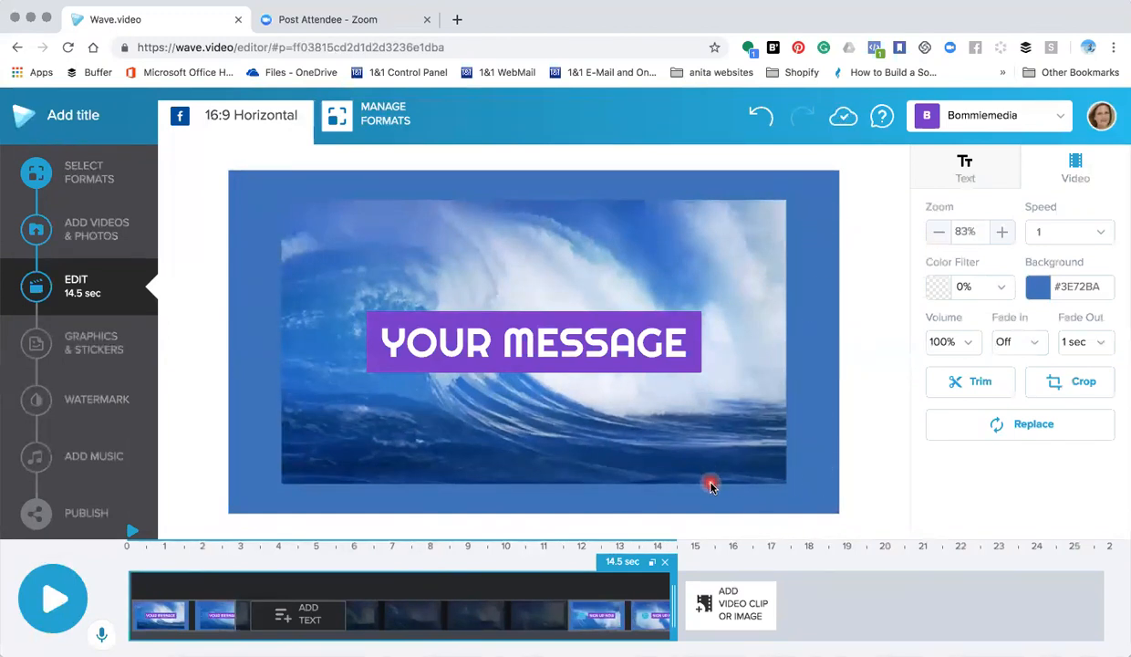
Set the background color behind the wave clip to the pink project color #E75CB0.
click(1038, 288)
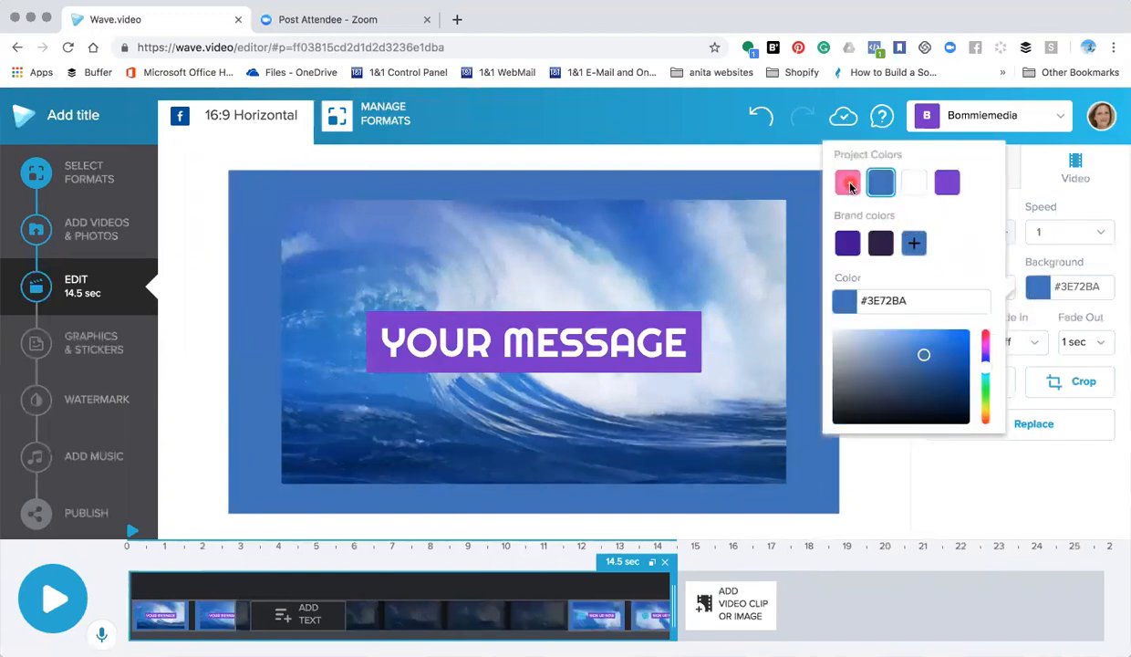
click(848, 185)
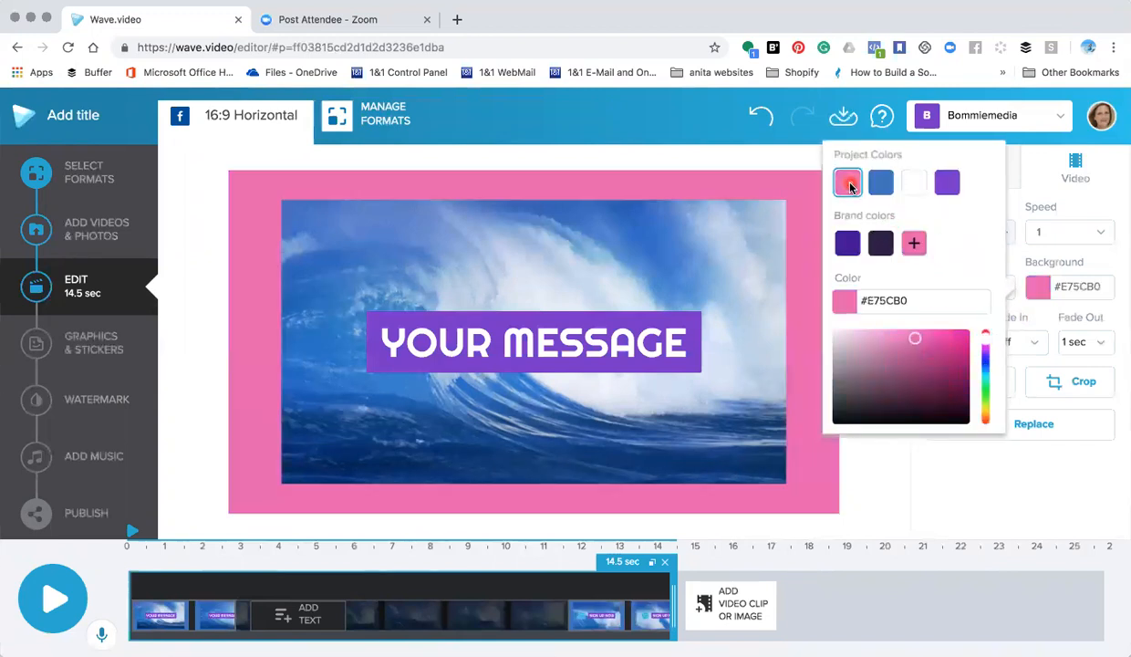
click(923, 496)
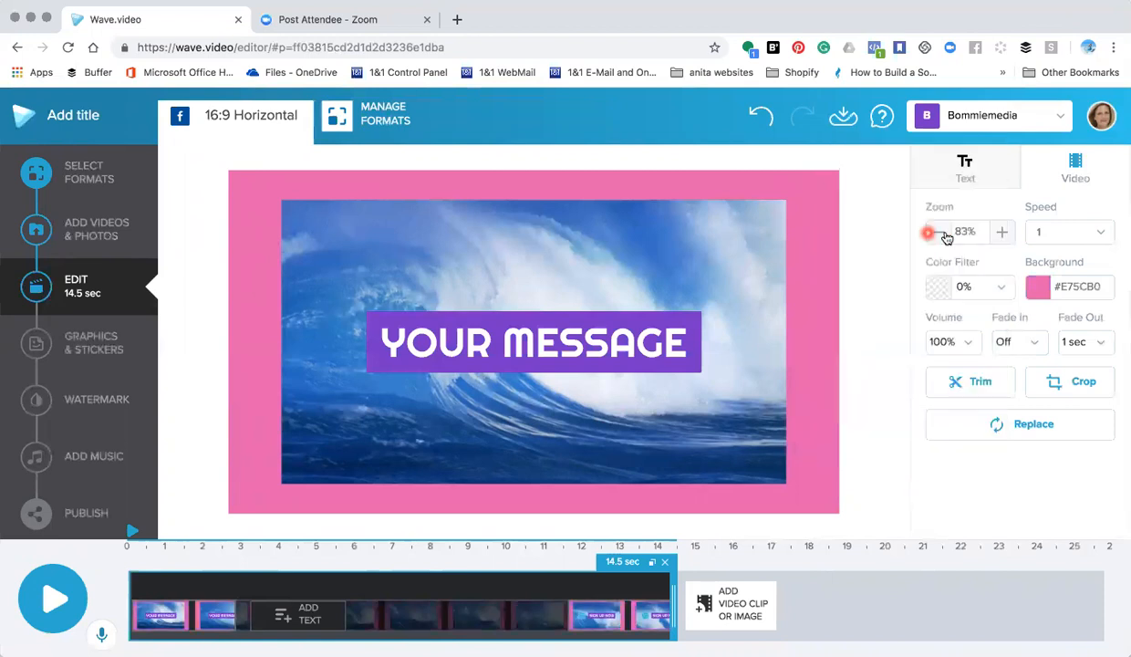
Increase the wave clip's zoom to 100% so it fills the whole frame.
click(1003, 233)
click(1002, 234)
click(1003, 234)
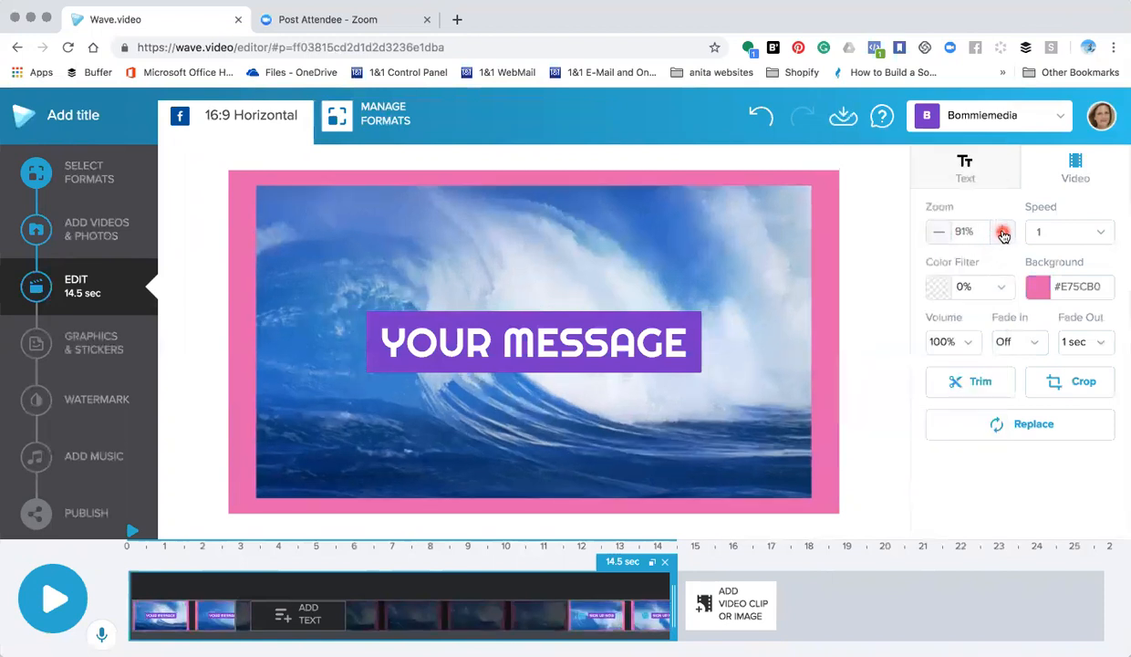
click(1003, 234)
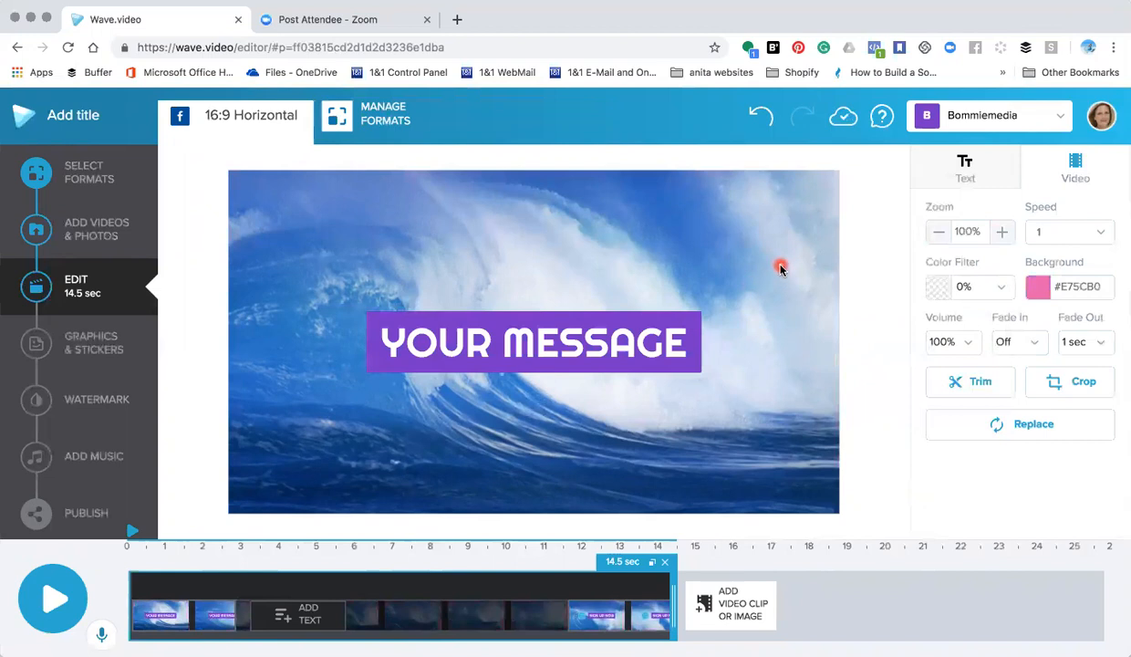
Set the wave clip's playback speed to 2 and preview the sped-up video.
click(1101, 234)
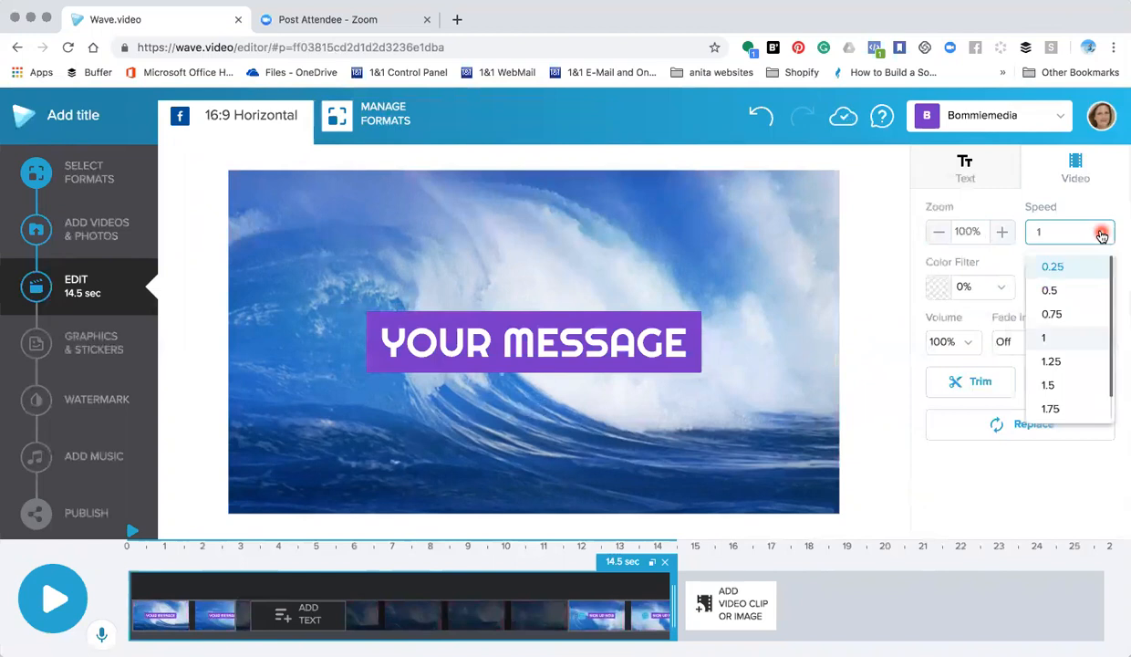
scroll(1086, 312, down, 1)
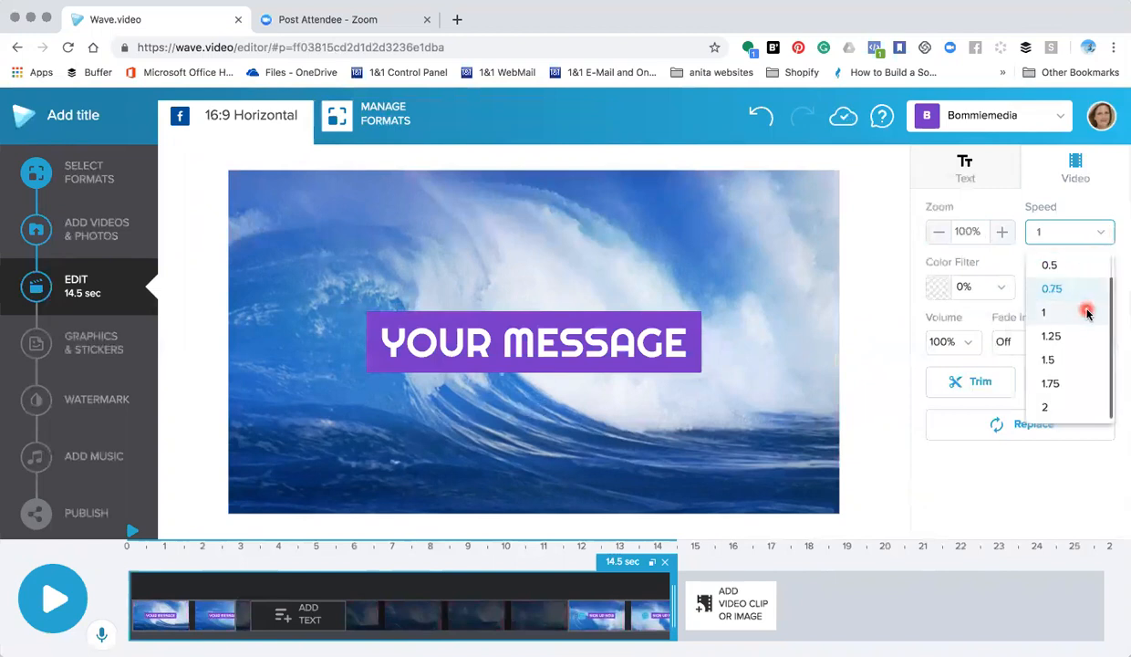
click(1046, 406)
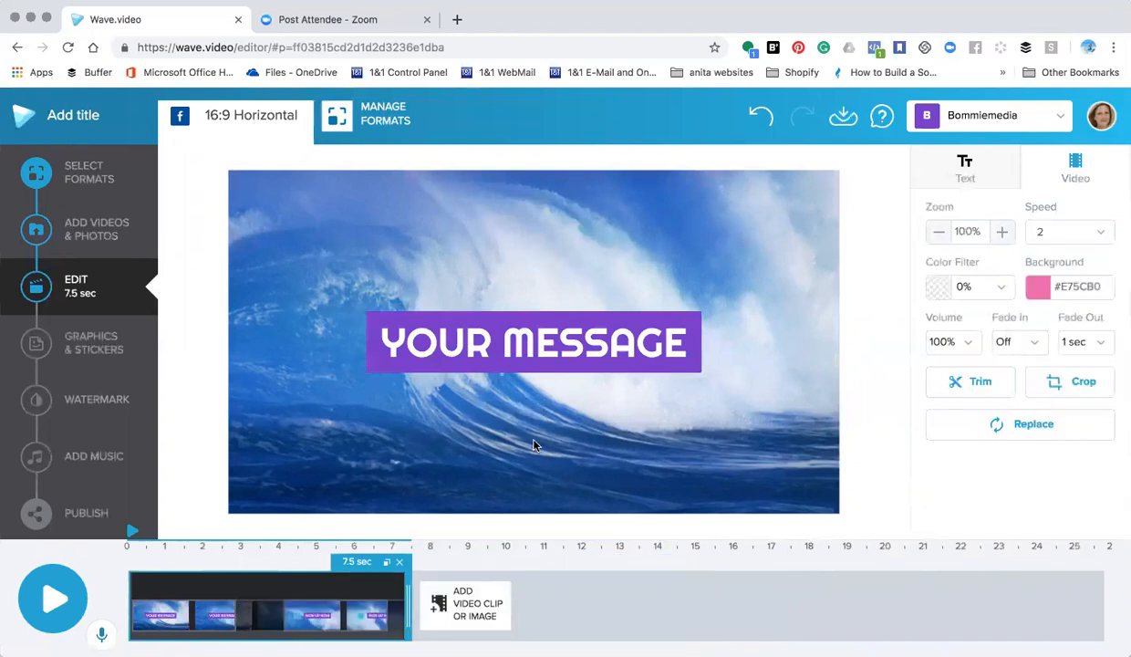
click(53, 600)
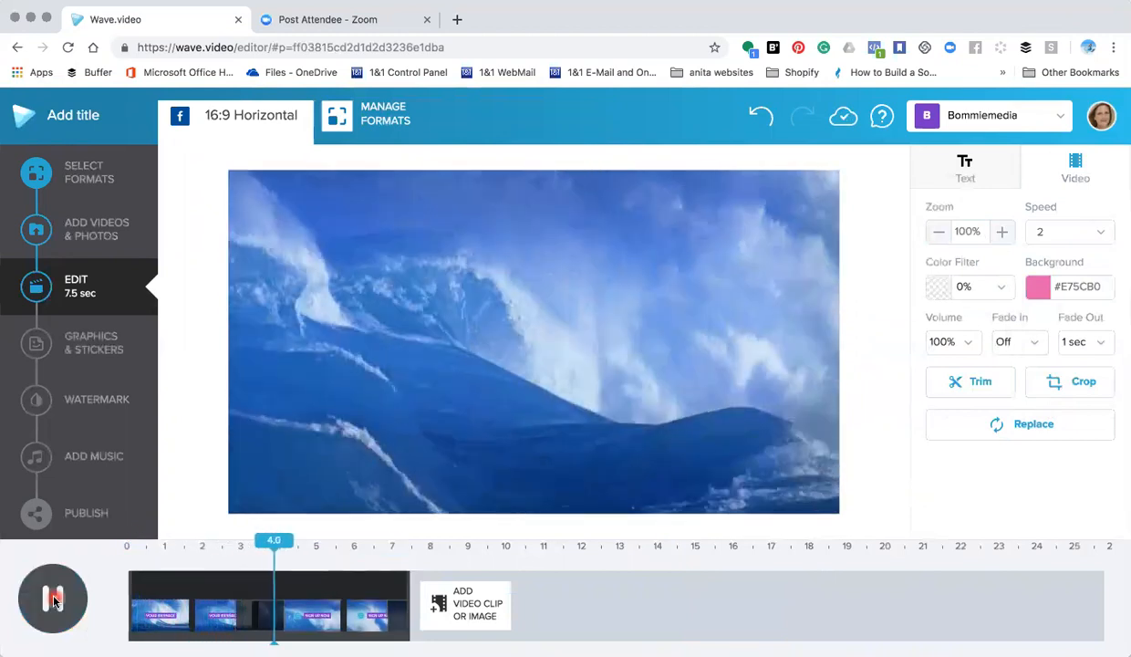
click(53, 600)
Trim the wave clip to a 6-second section running from 0.6 to 6.6 seconds.
click(977, 387)
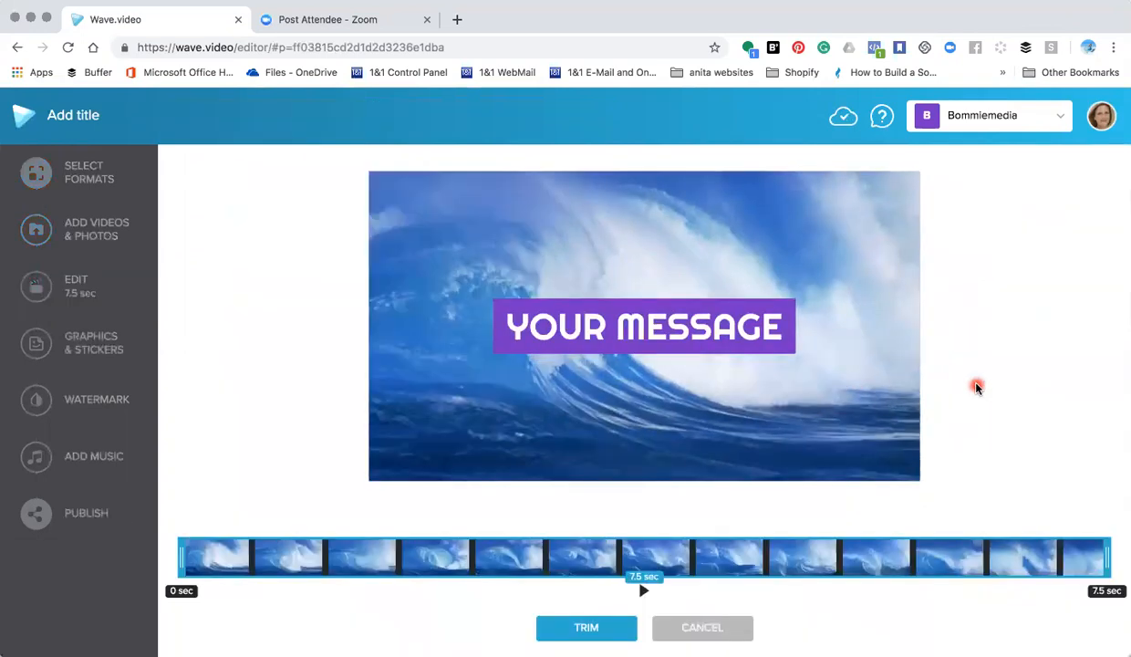
drag(1106, 555, 940, 555)
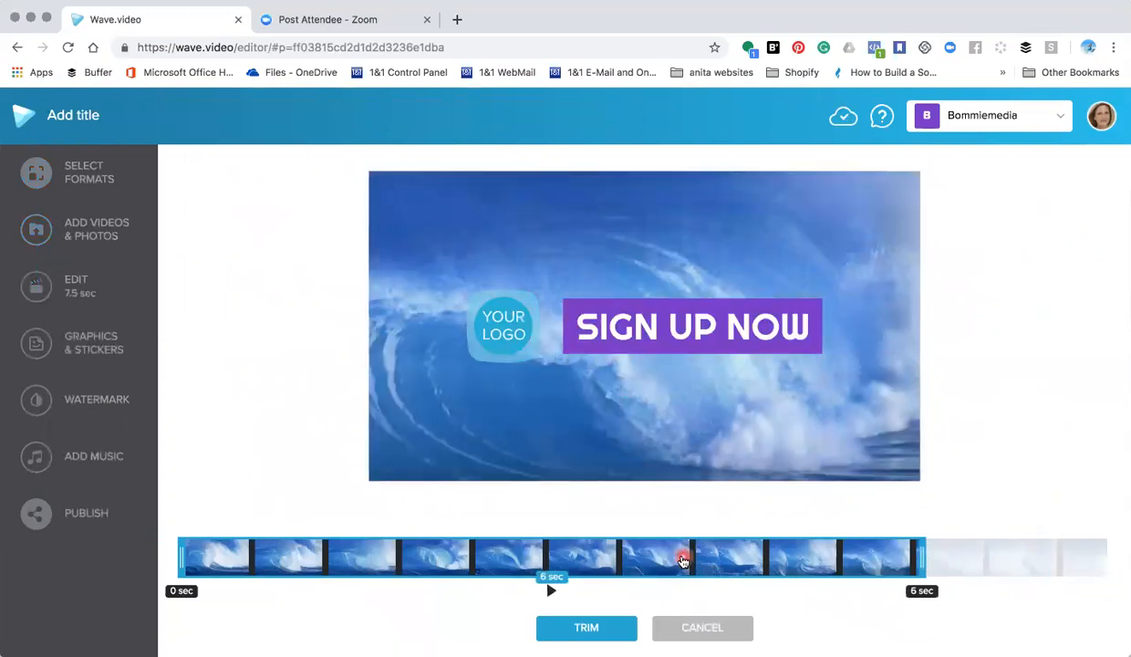
drag(687, 555, 760, 553)
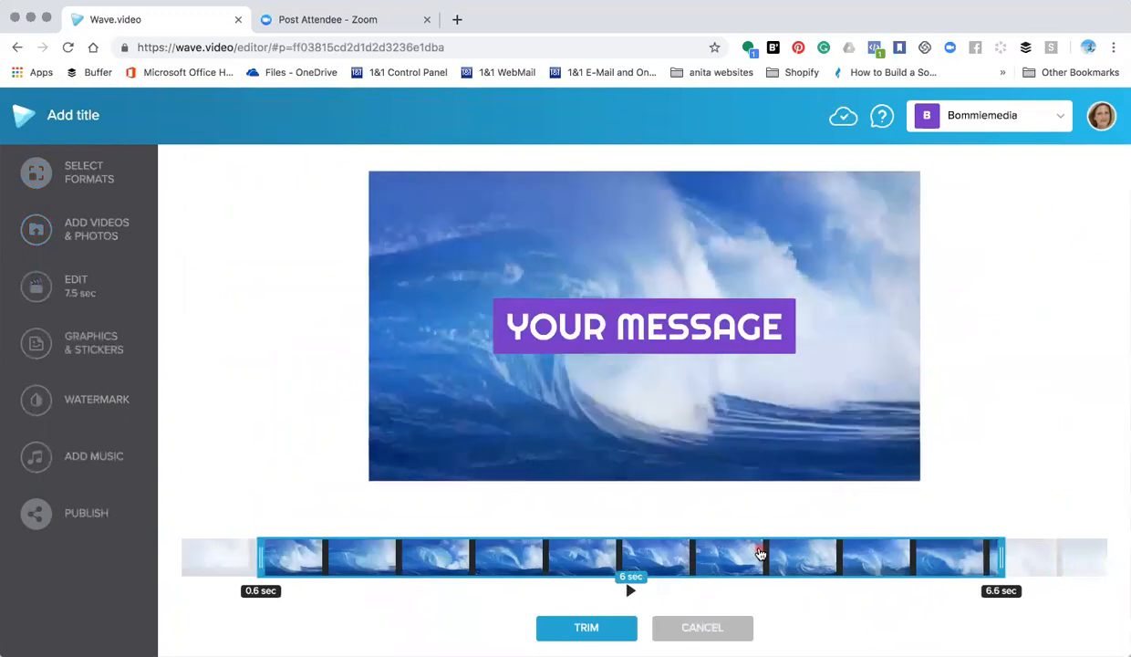
click(595, 632)
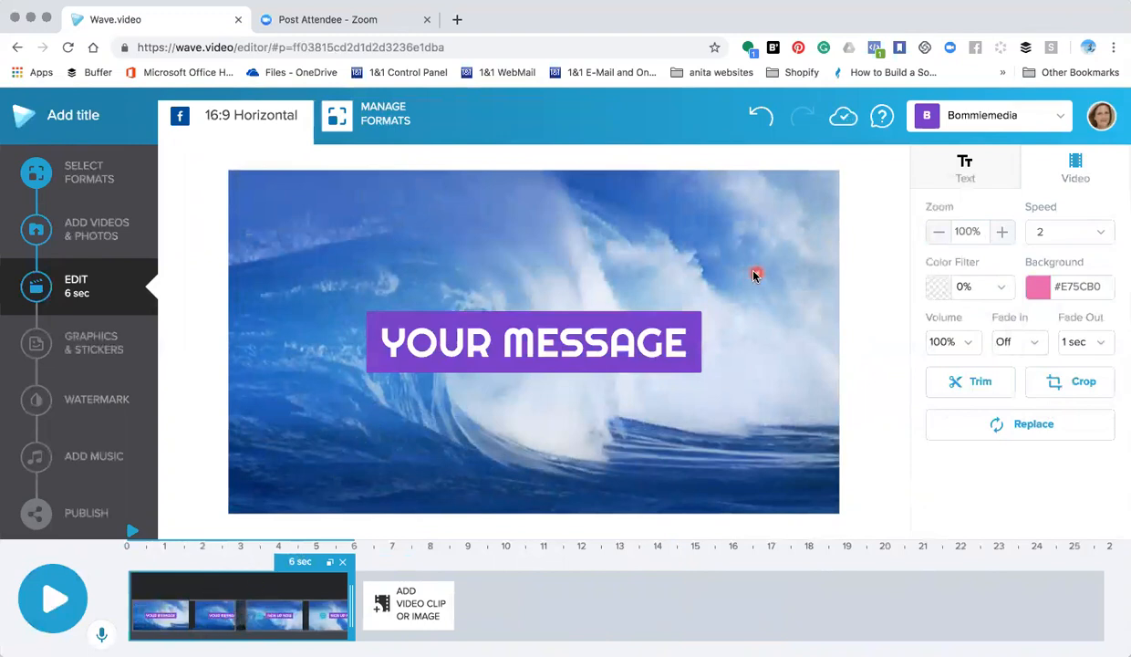
Replace the "YOUR MESSAGE" text with "How to use the Wave.video editor".
click(967, 174)
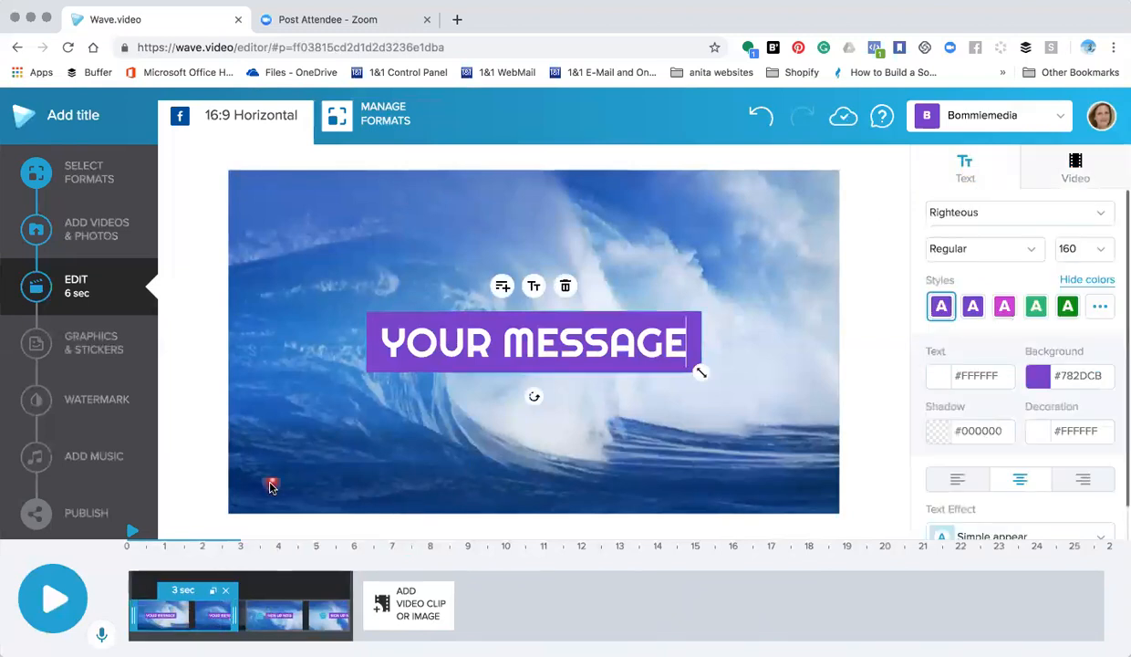
drag(382, 340, 704, 335)
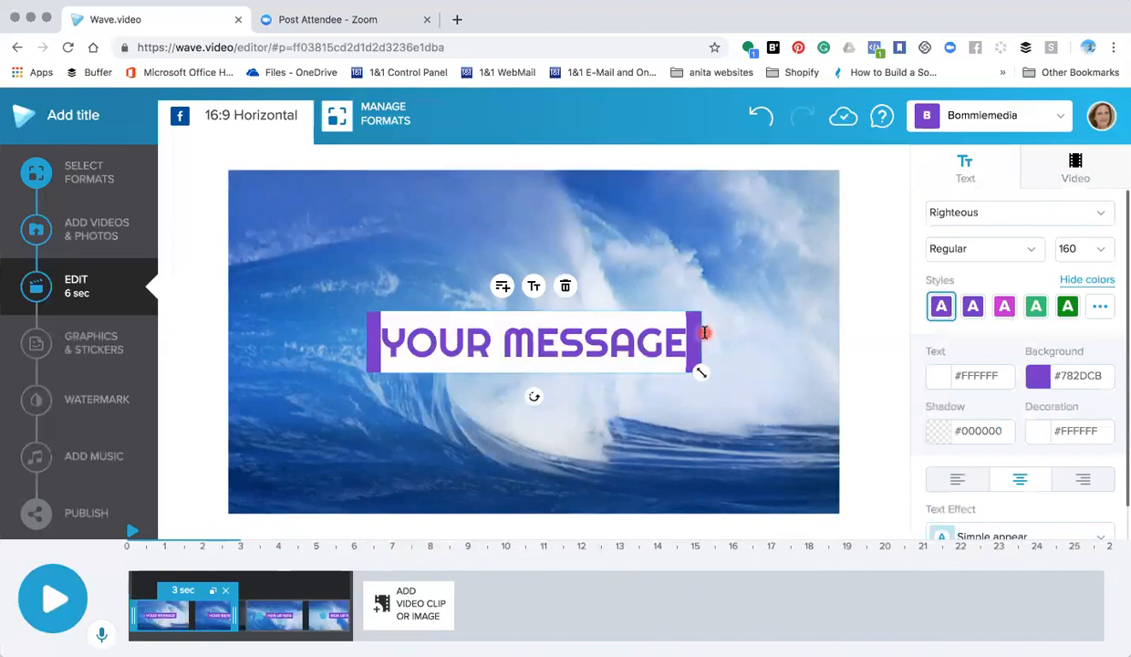
text(How to)
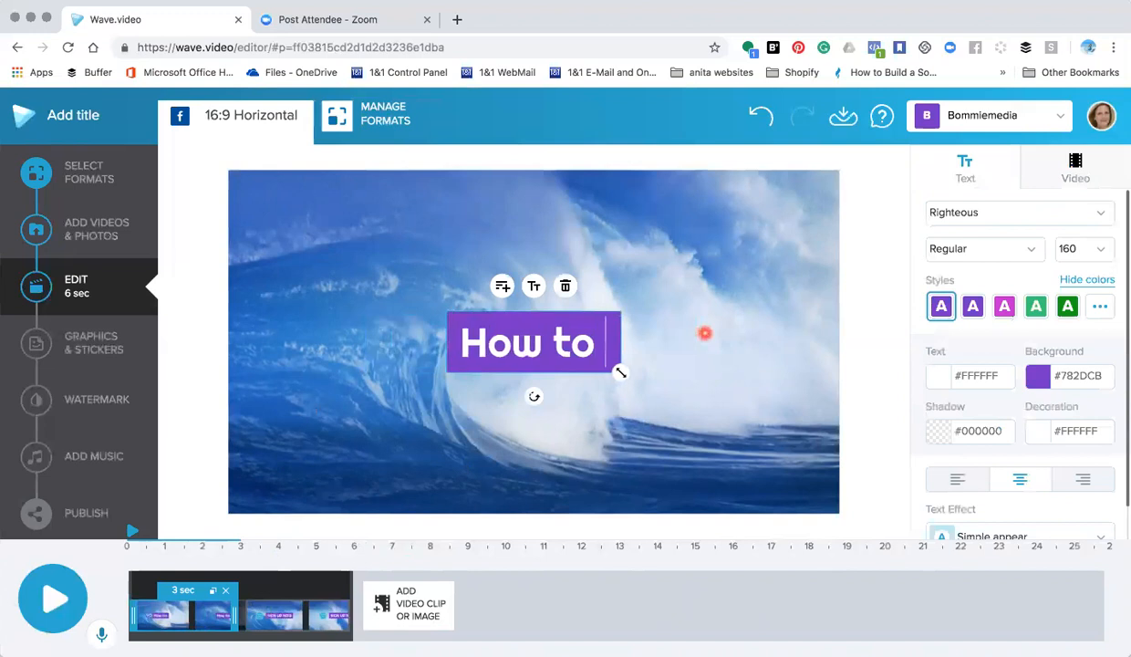
text( use the)
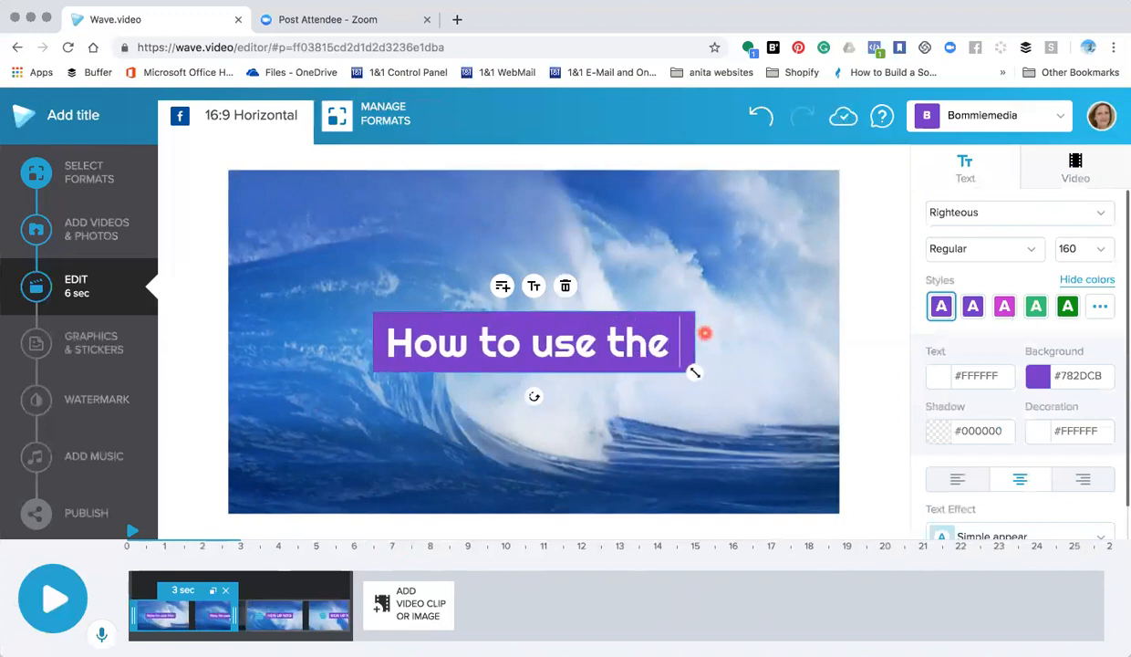
text( ave.video)
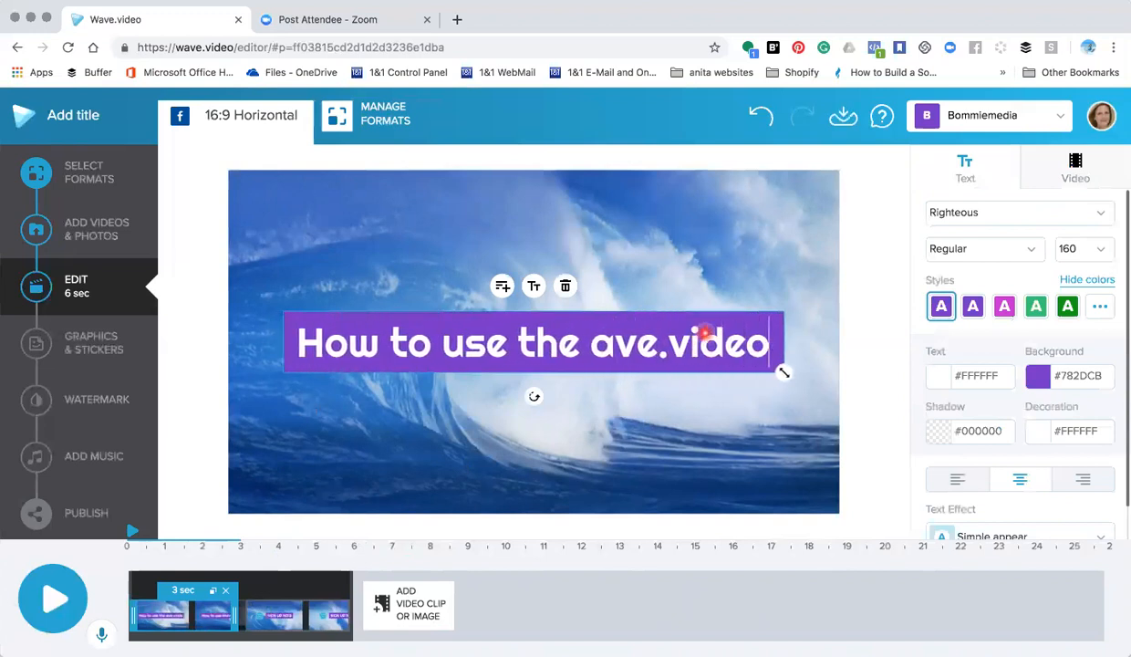
text( edito)
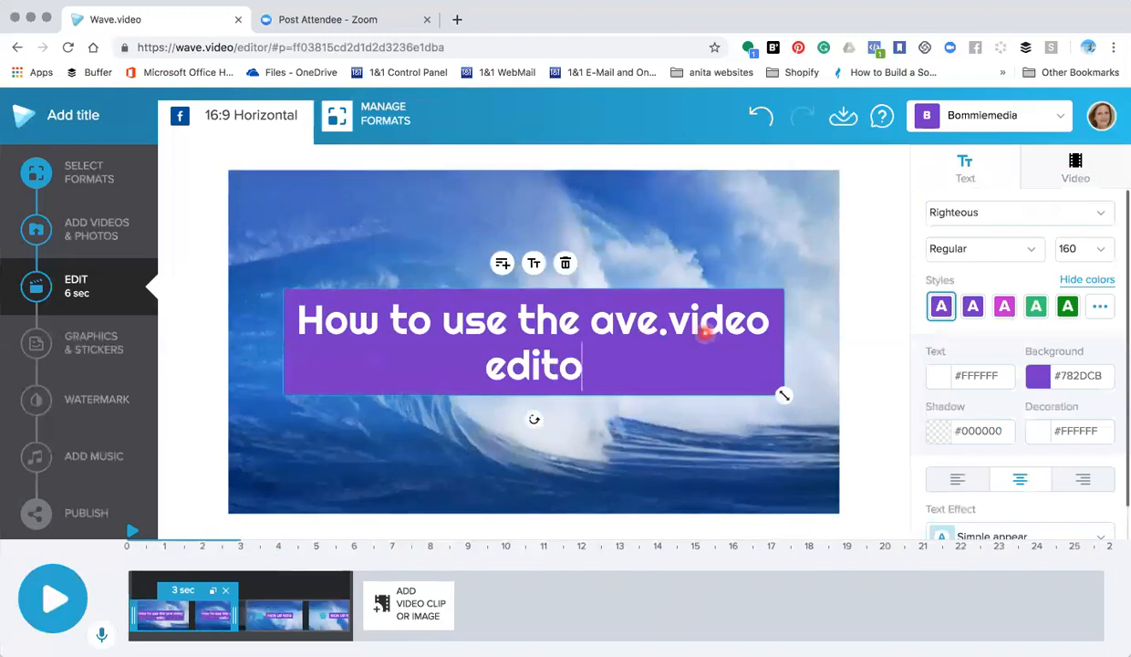
text(r)
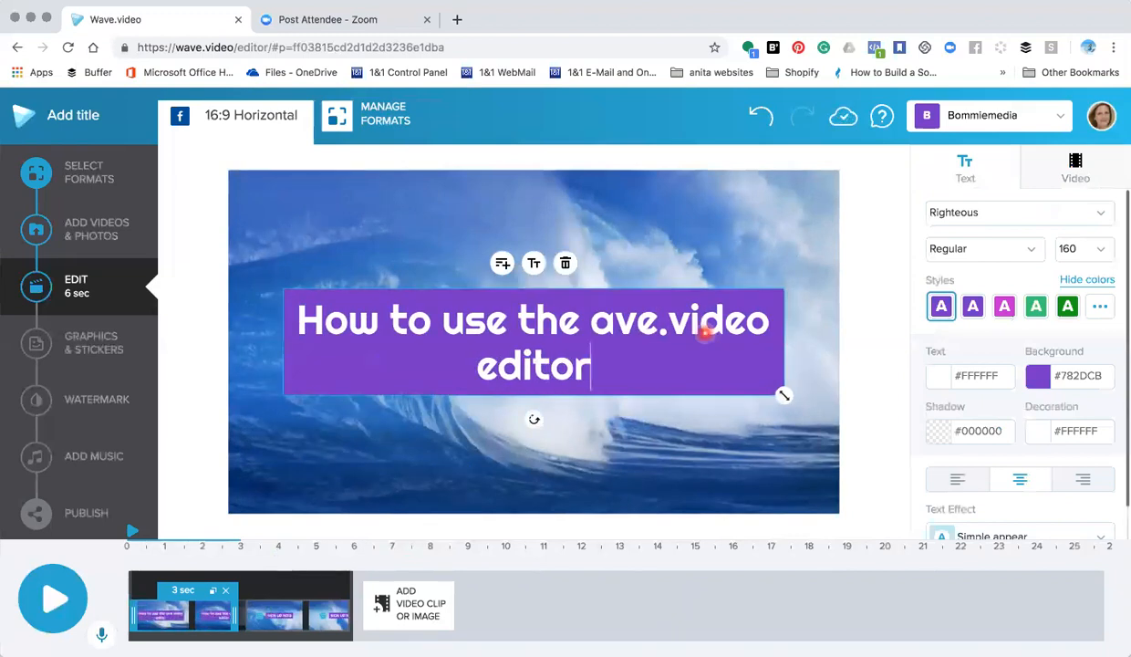
click(593, 325)
text(W)
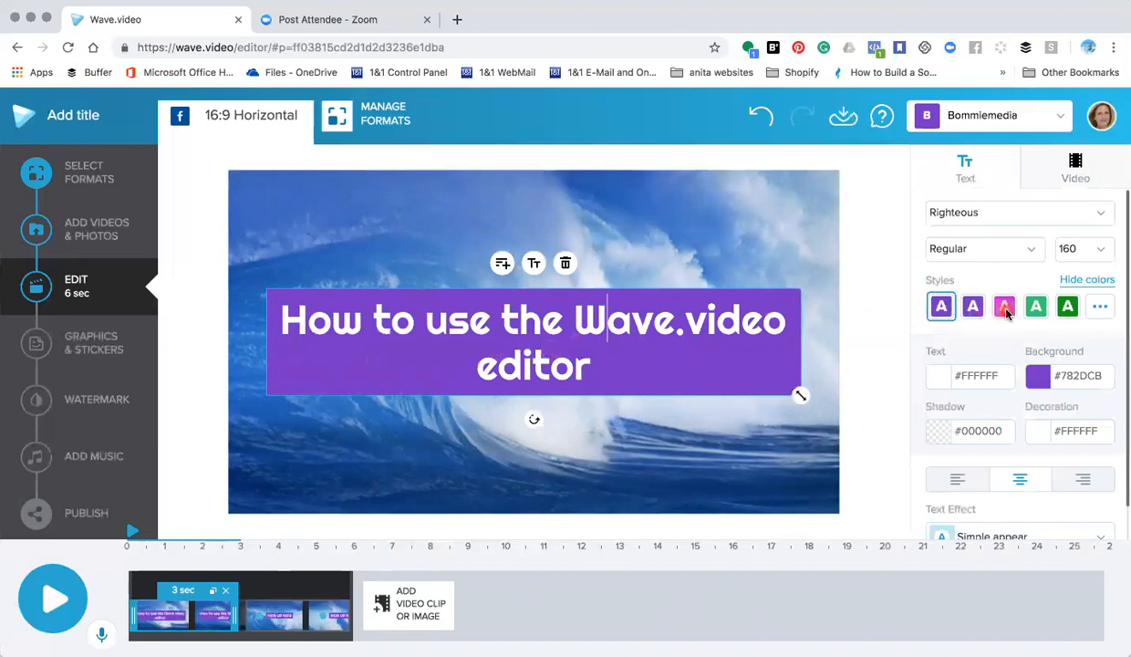
Try the magenta and green styles on the title, then apply the red default style with white text.
click(974, 308)
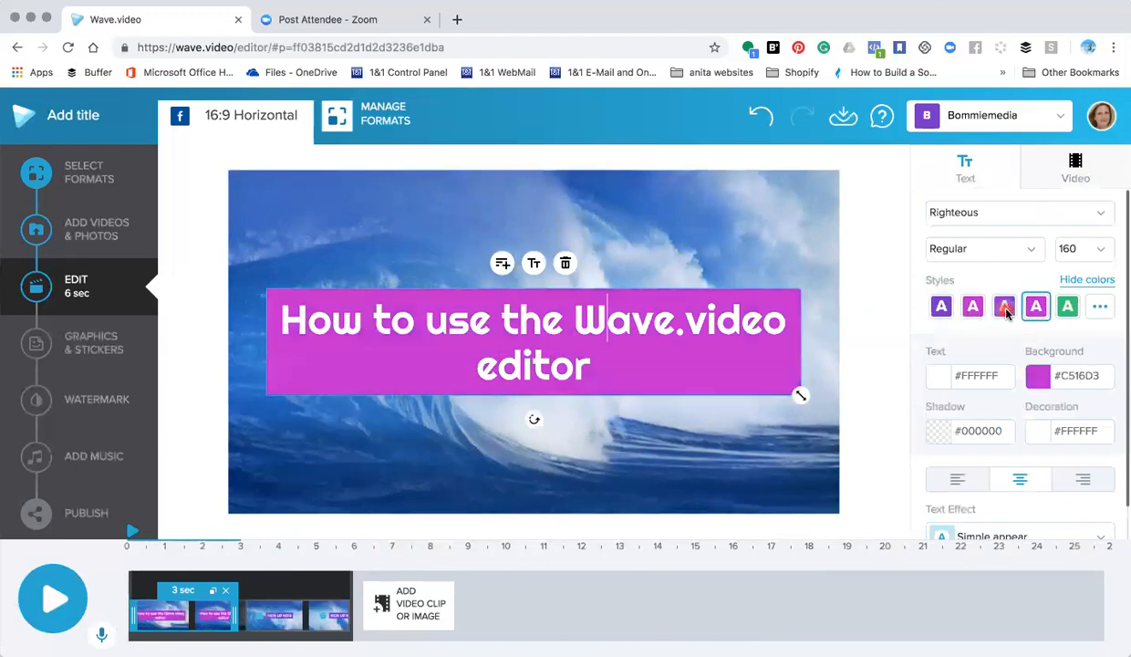
click(1067, 308)
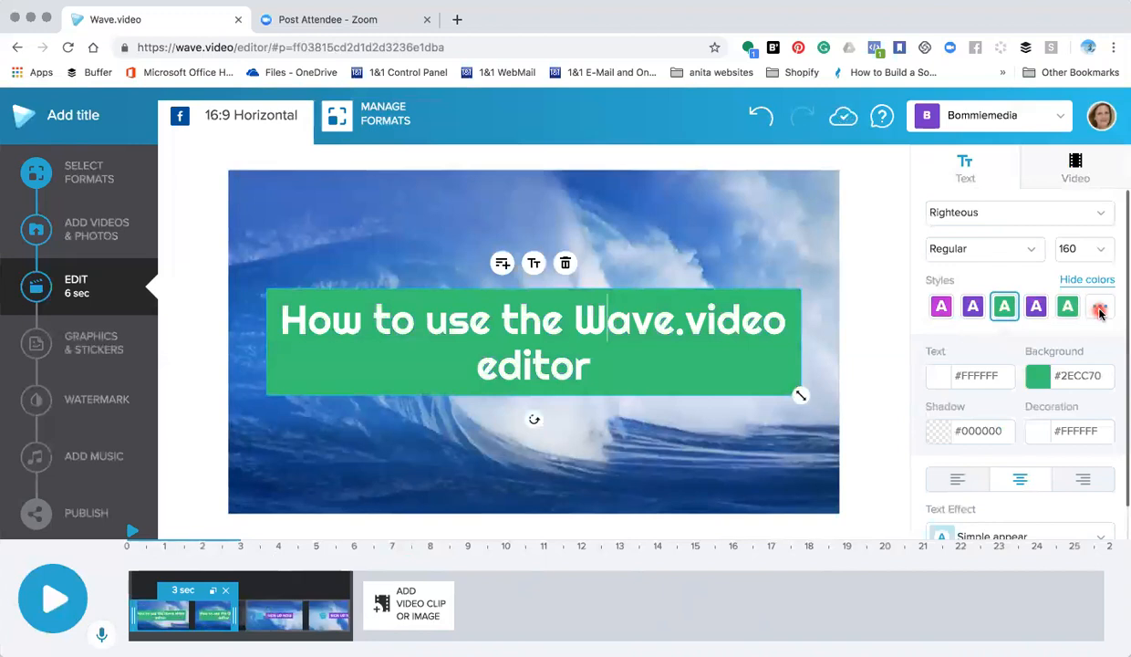
click(1099, 310)
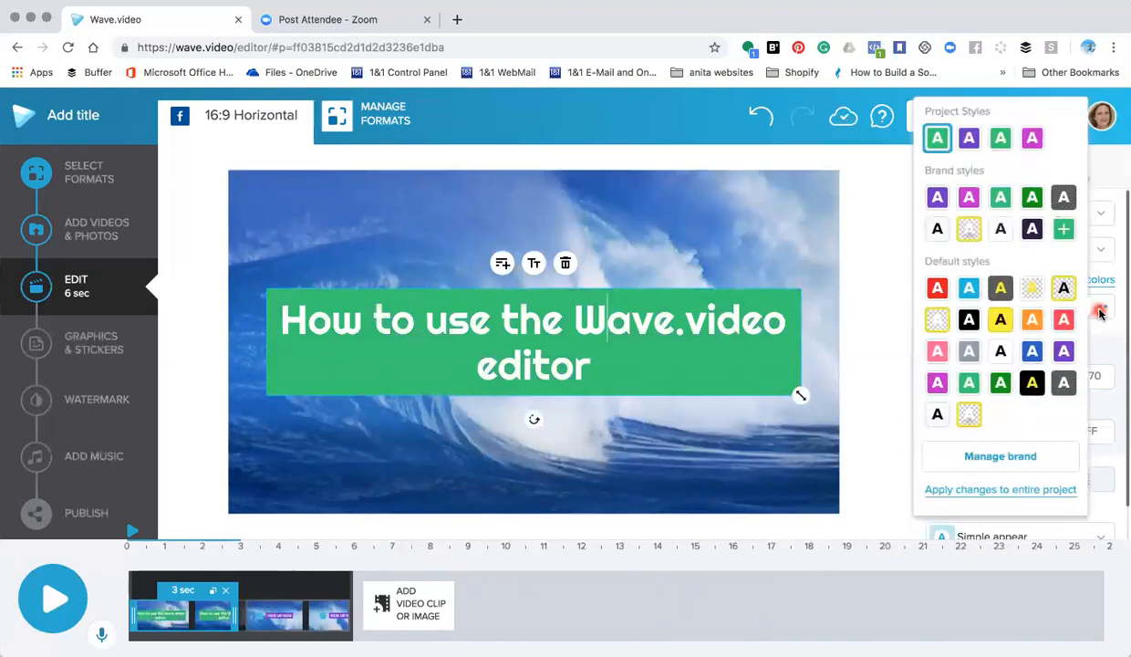
click(938, 290)
click(886, 296)
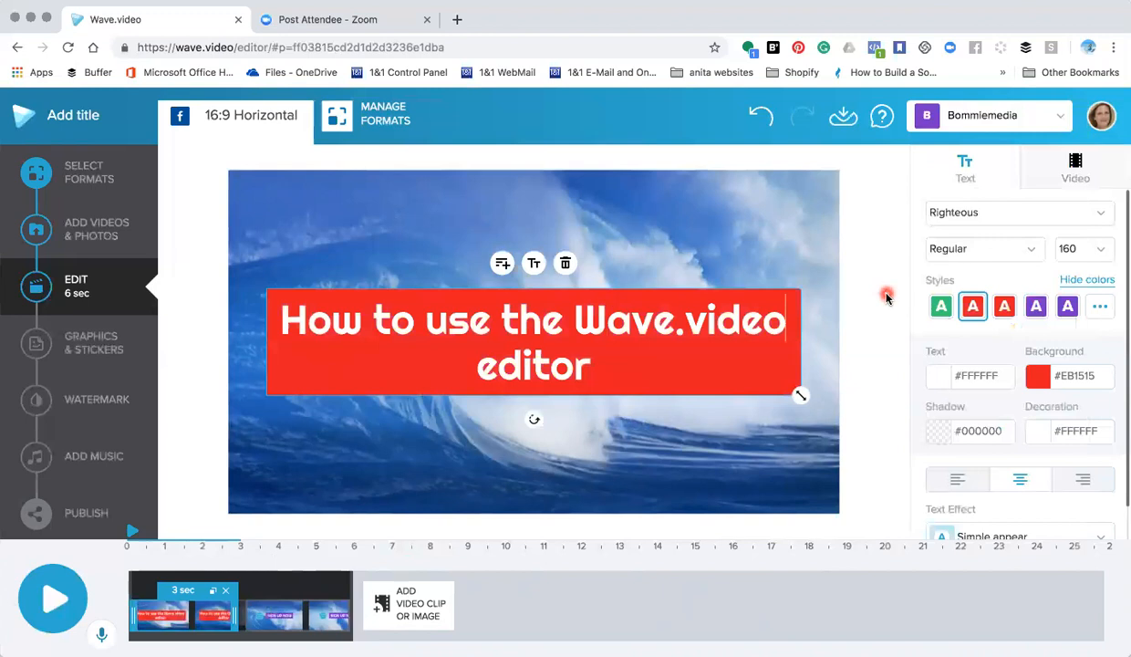
Reduce the opacity of the title's red background to 97%.
click(1038, 381)
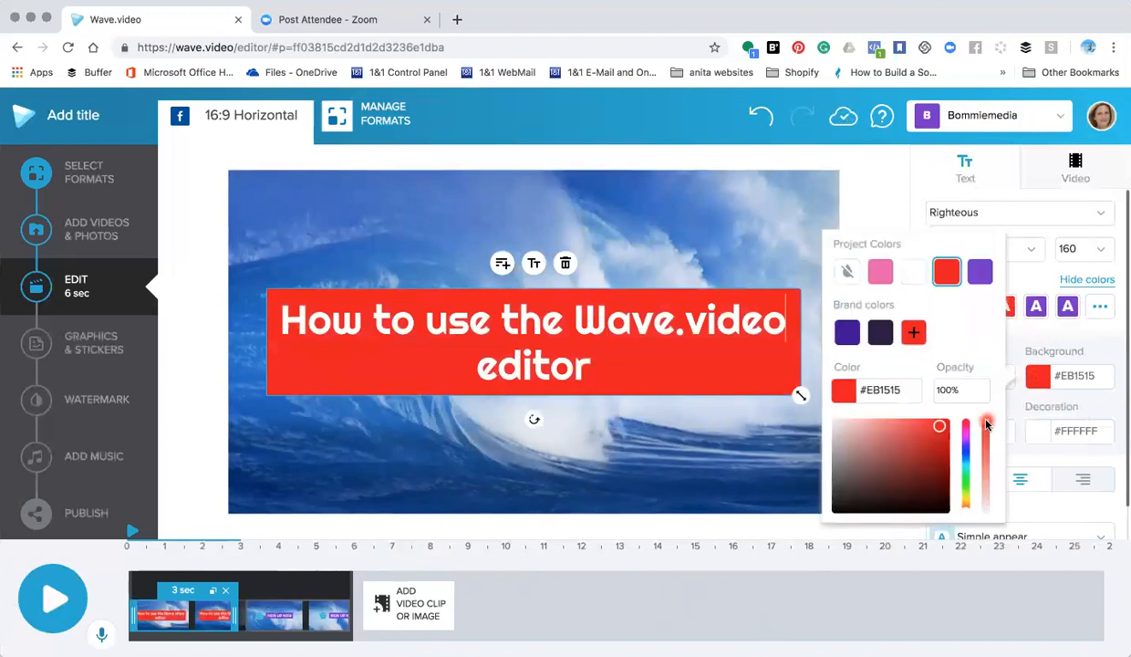
mouse_move(987, 425)
mouse_down()
mouse_move(986, 451)
mouse_move(987, 425)
mouse_up()
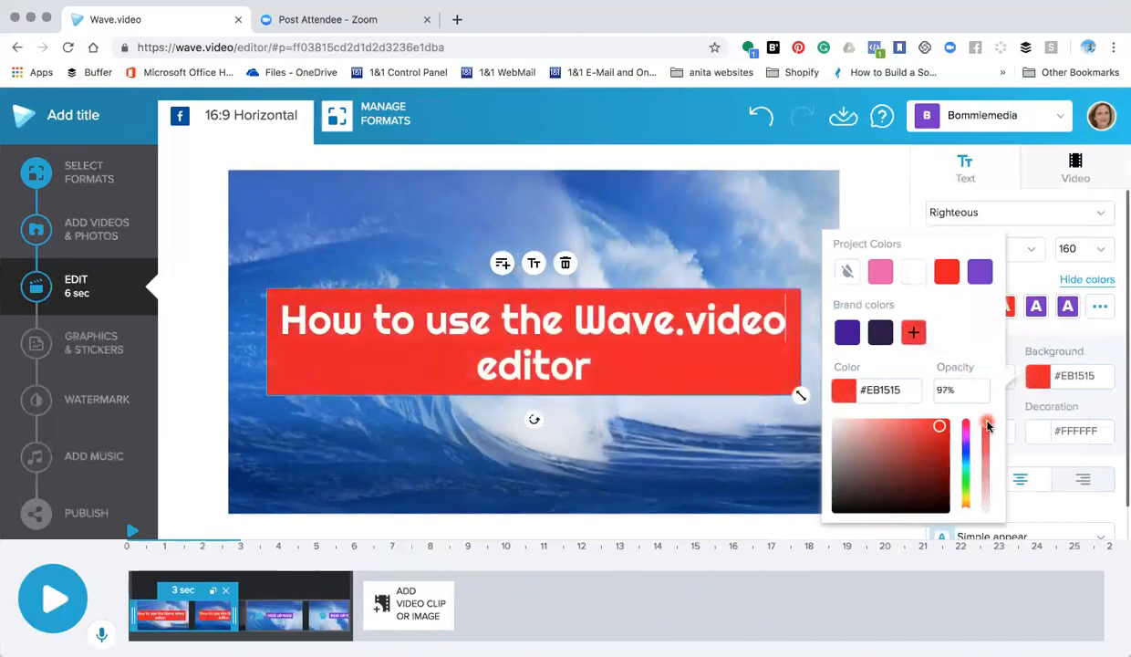
click(947, 391)
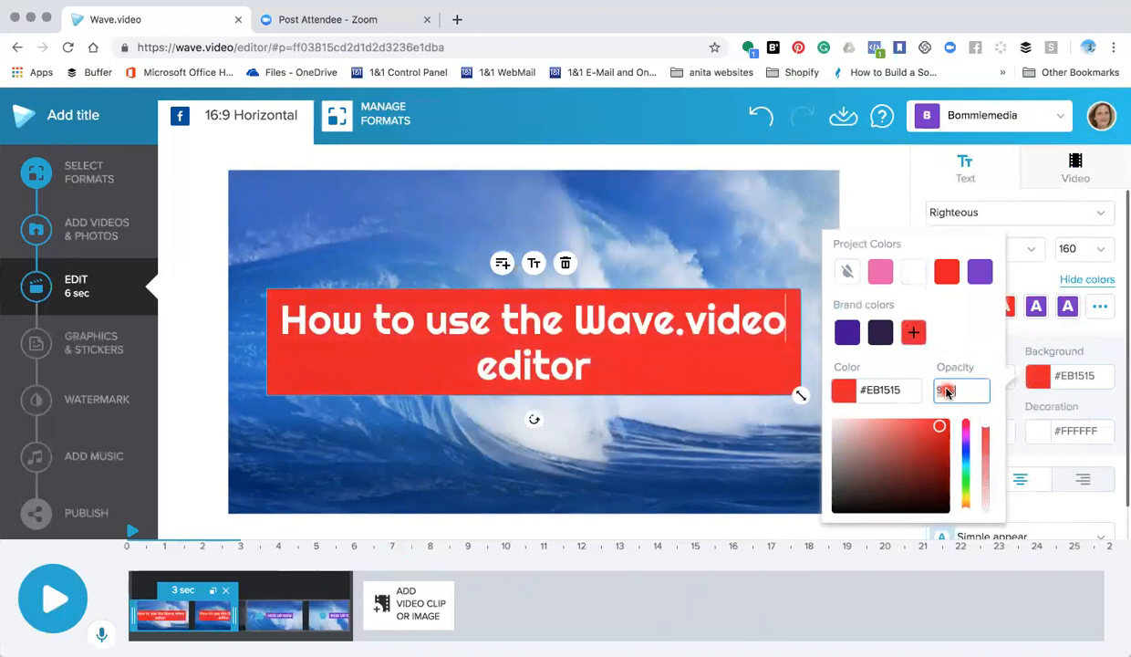
key(Return)
click(872, 192)
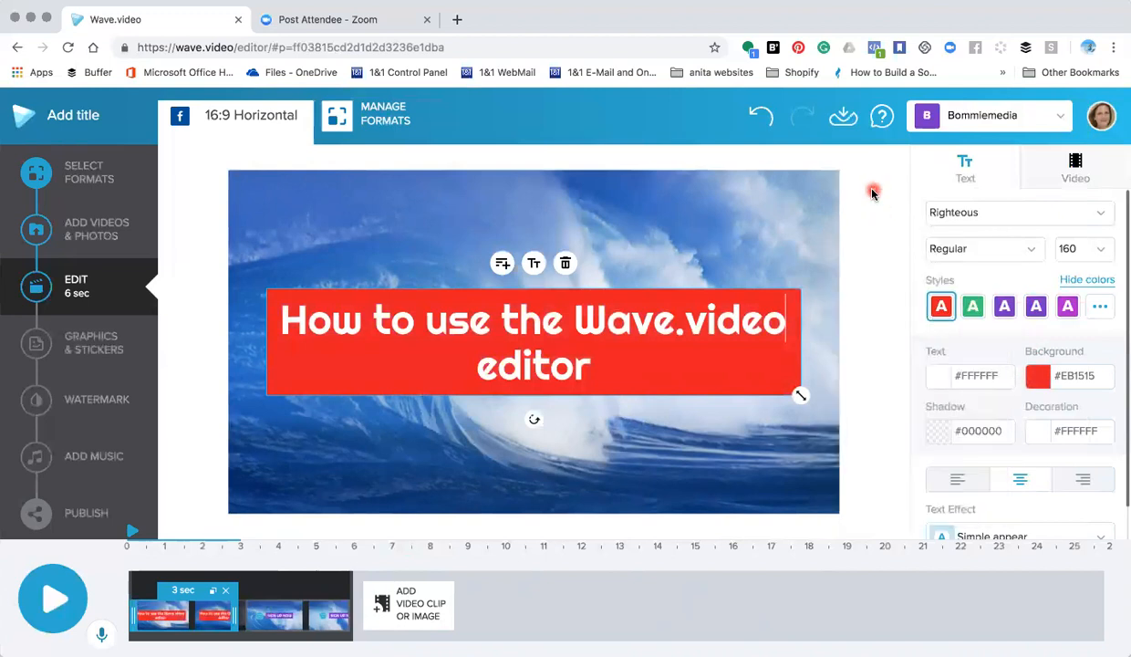
Scale the title text box down to a font size of about 84.9 so it fits on one line.
click(800, 395)
drag(802, 398, 755, 373)
click(1103, 254)
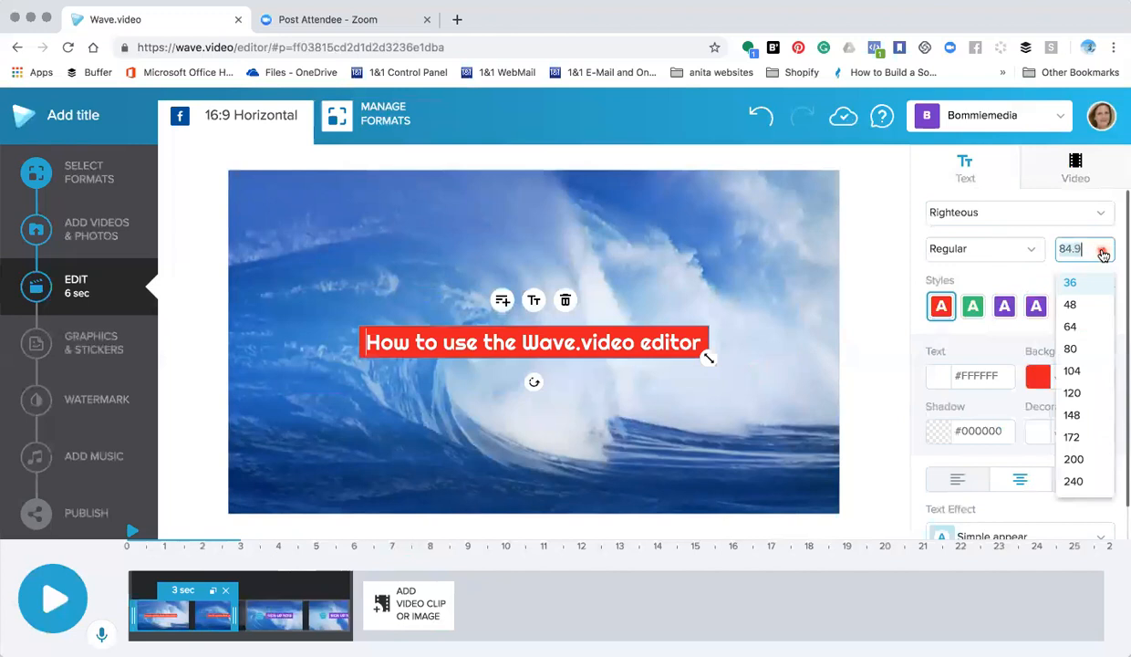
click(1103, 254)
Change the title's font to Quicksand.
click(979, 221)
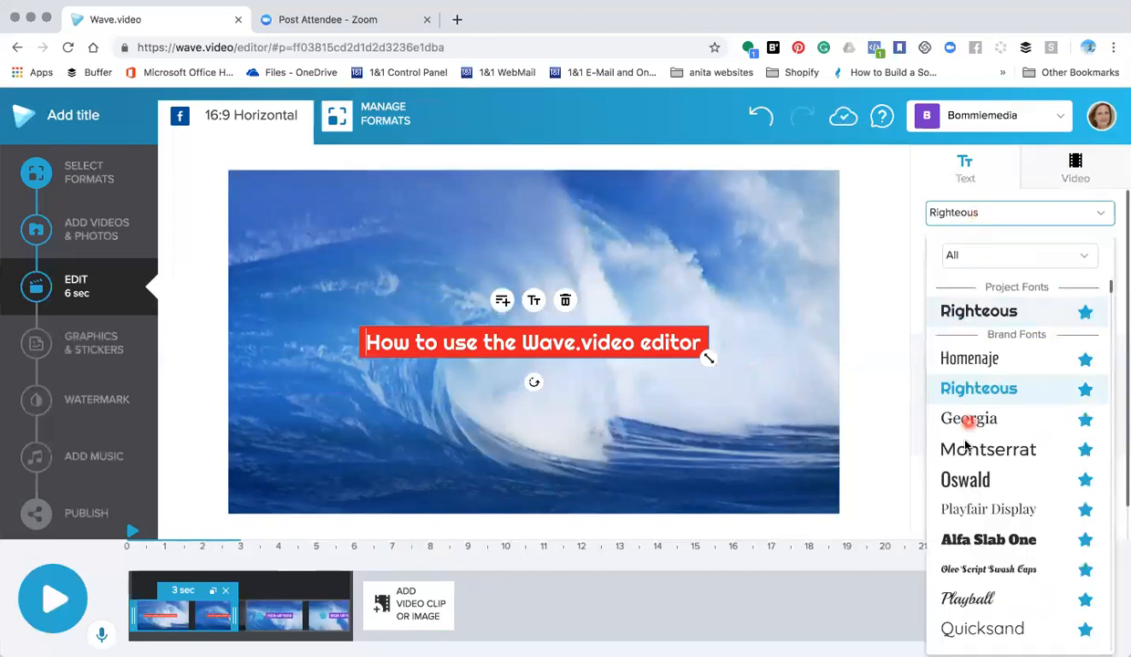
scroll(964, 445, down, 2)
scroll(964, 445, down, 2)
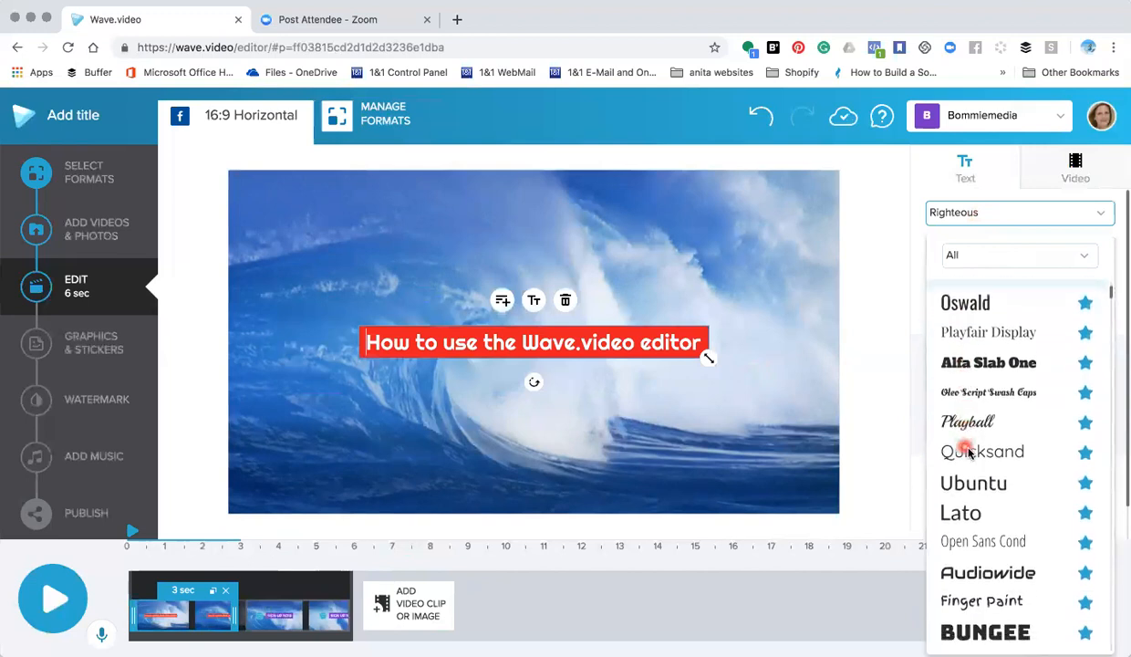
click(977, 455)
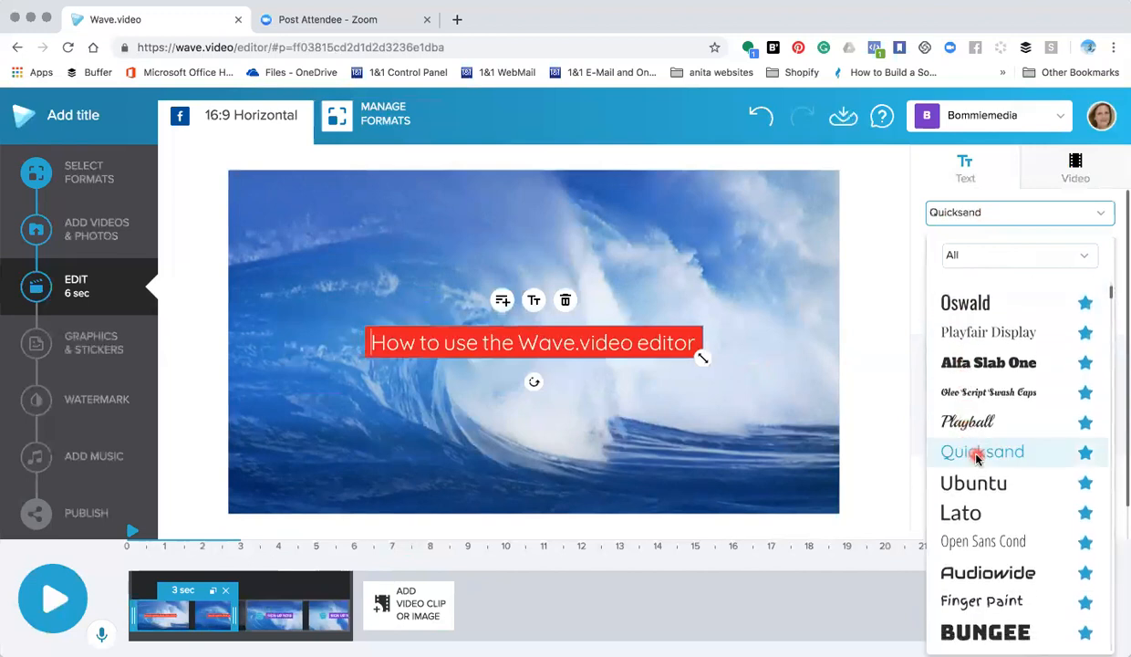
click(852, 312)
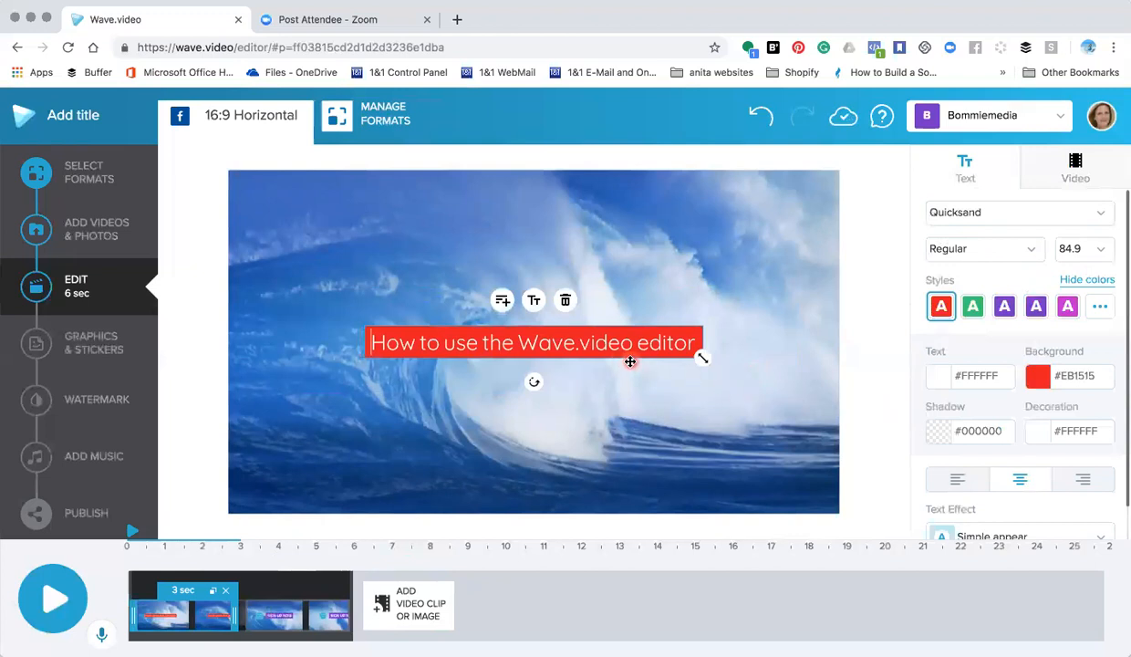
Move the title up near the top of the frame, keeping it centered, and shorten its duration to 2.5 seconds.
drag(629, 354, 627, 247)
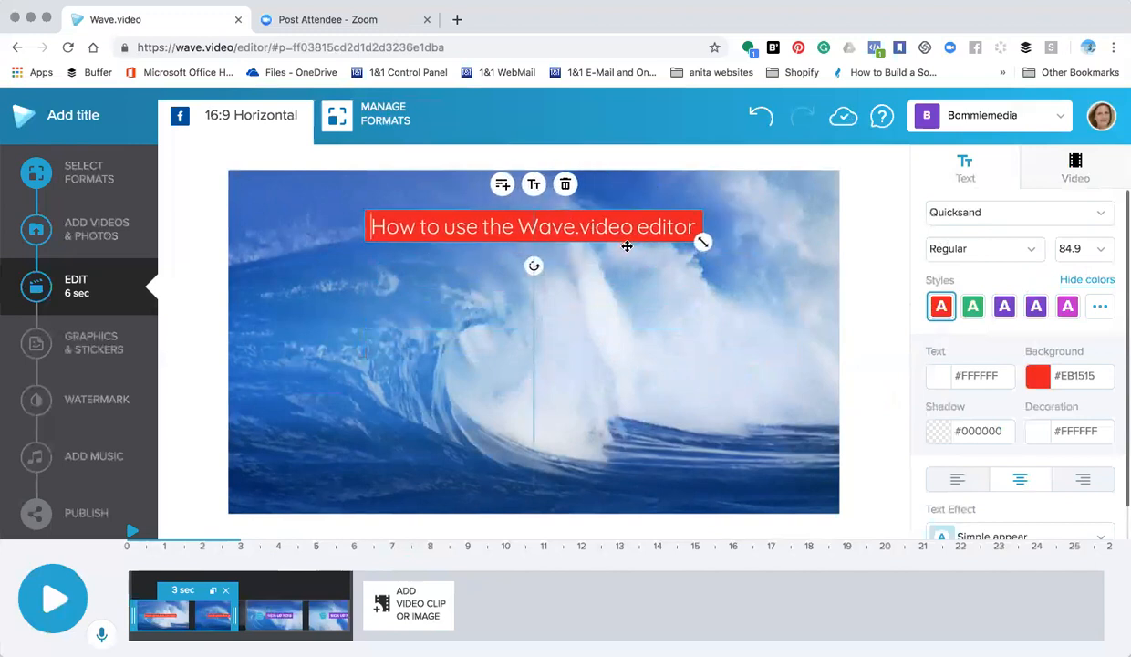
click(182, 266)
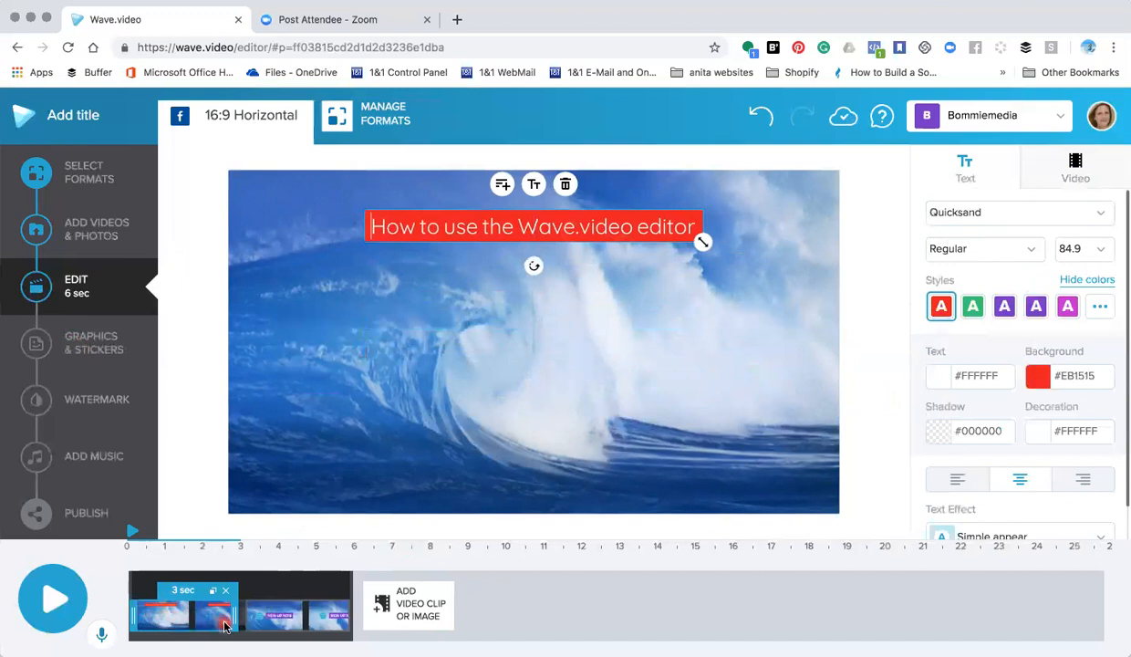
mouse_move(233, 616)
mouse_down()
mouse_move(341, 616)
mouse_move(239, 615)
mouse_move(219, 602)
mouse_up()
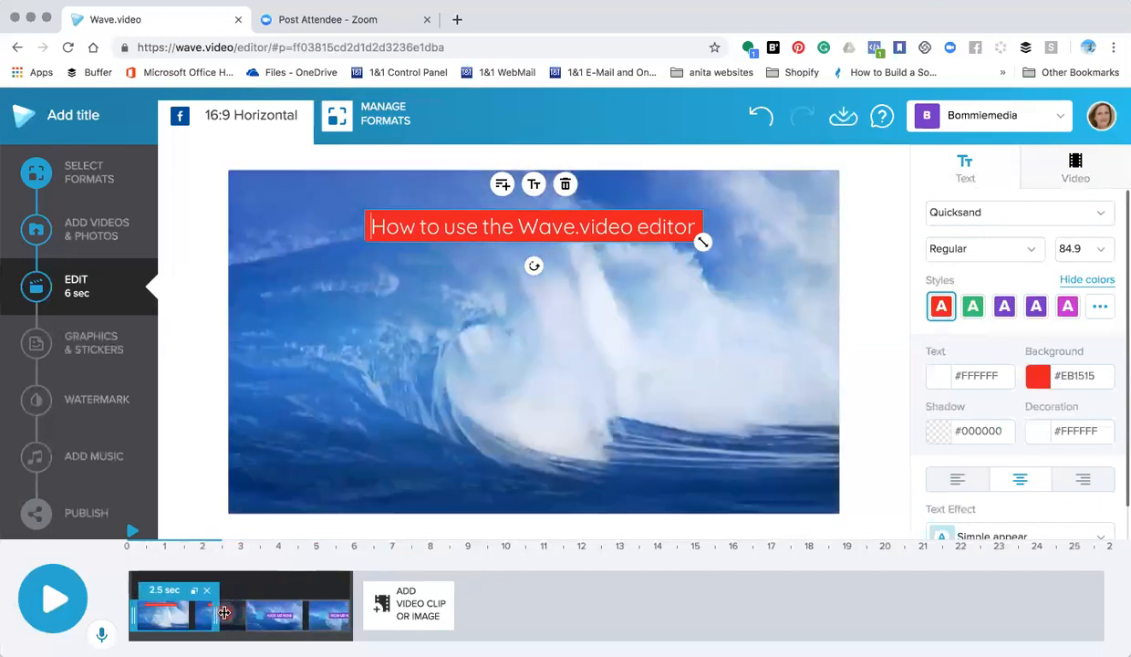
Try the logo-only and logo-above-text layouts on the SIGN UP NOW call to action, and delete it from the clip.
click(286, 620)
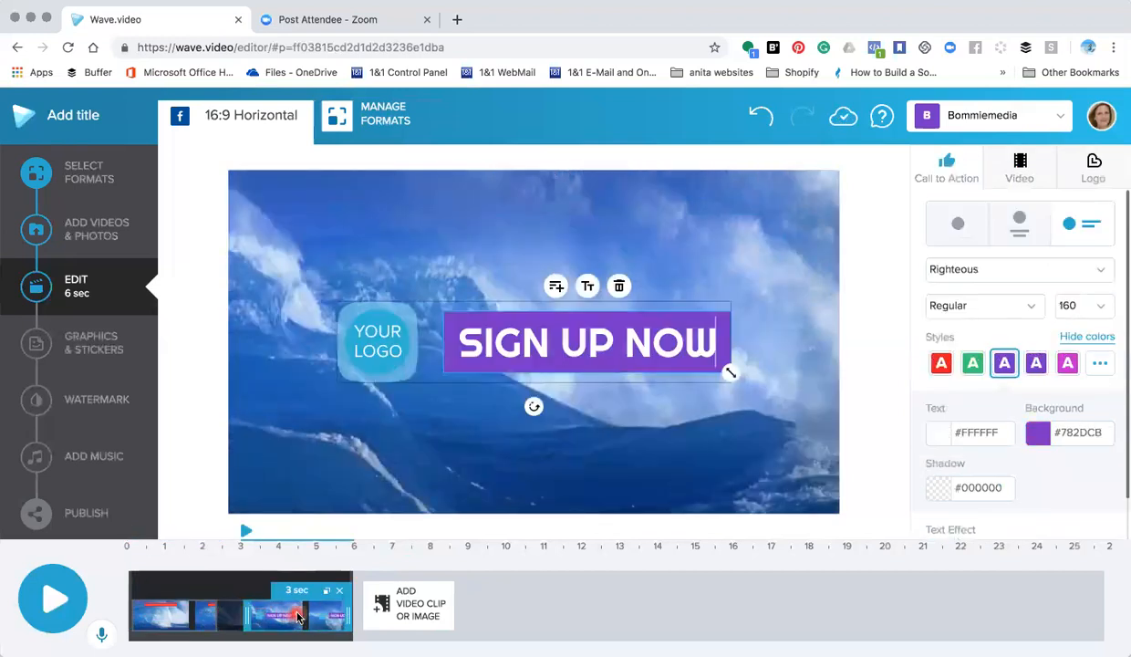
click(964, 227)
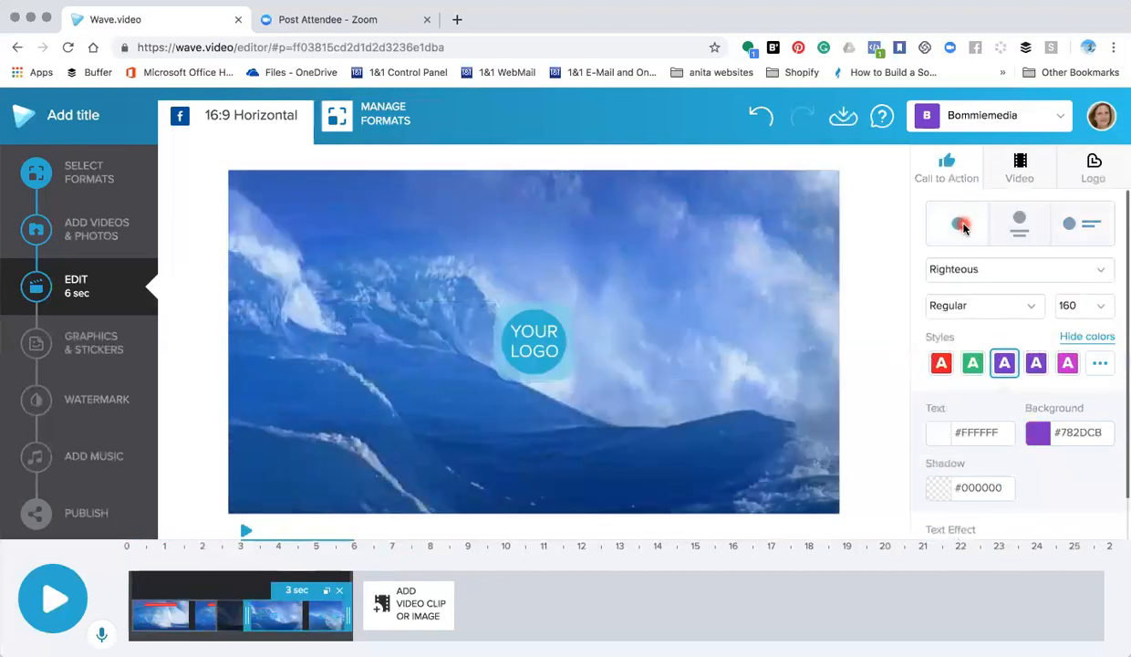
click(1026, 221)
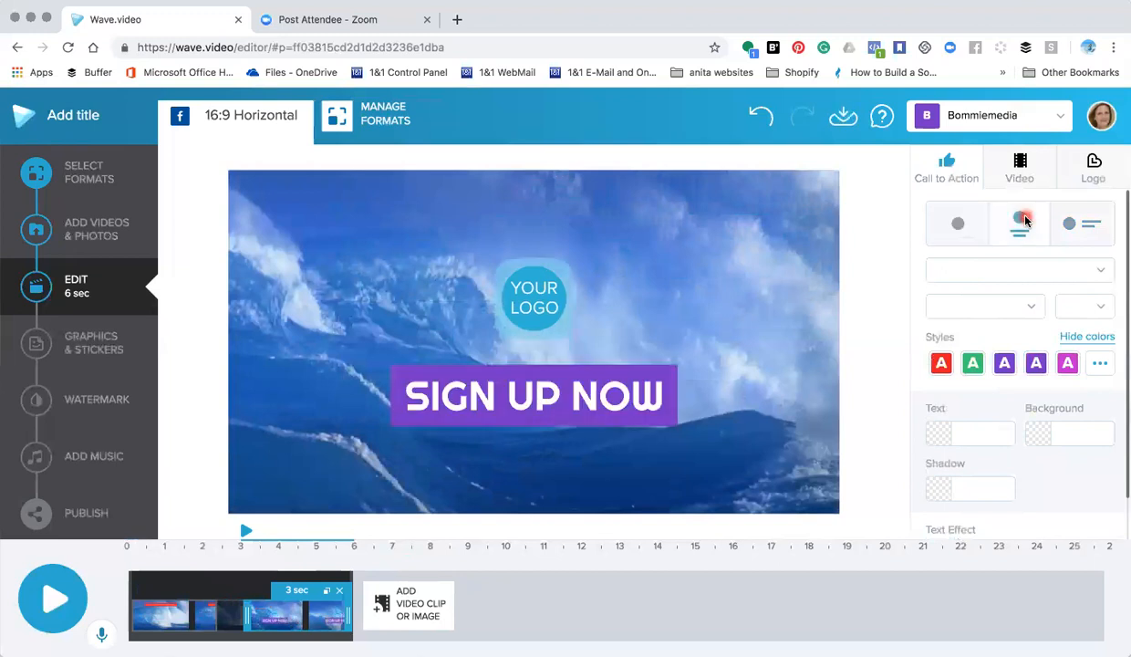
click(1078, 225)
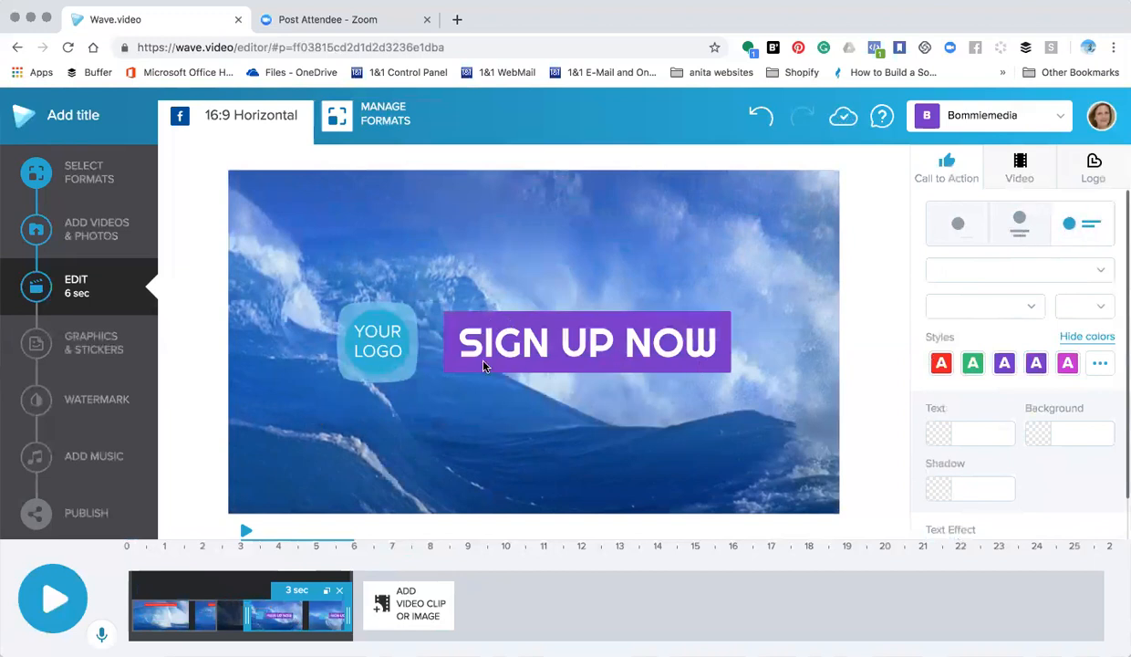
click(340, 594)
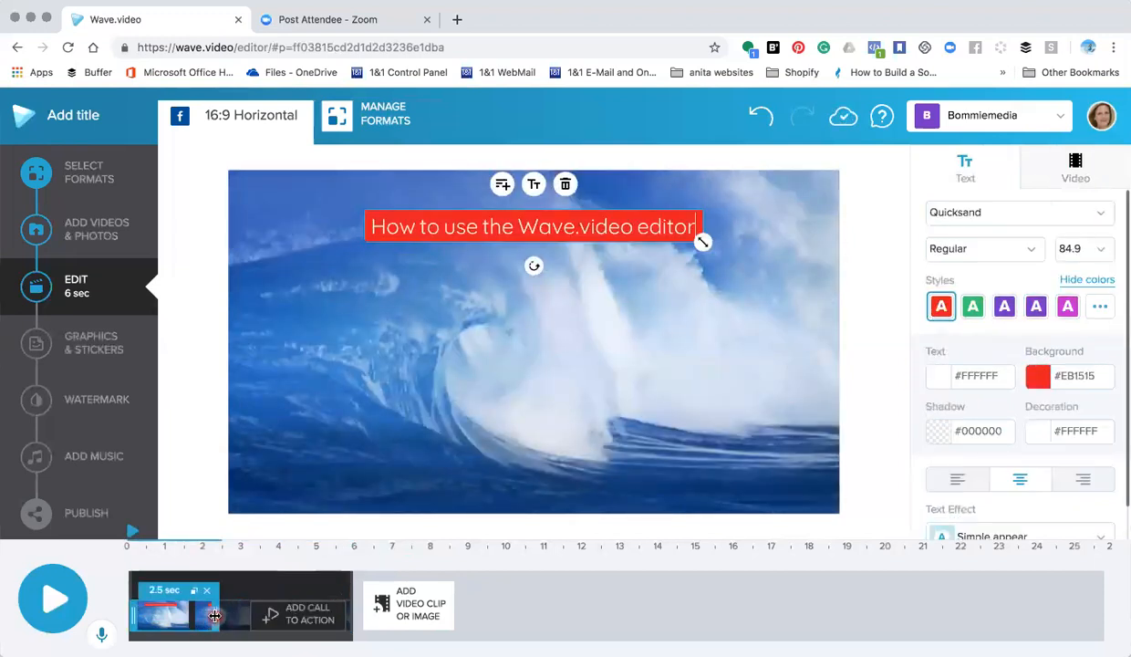
Extend the title's duration to 3 seconds and try duplicating it on the timeline, removing the copy.
drag(214, 616, 234, 597)
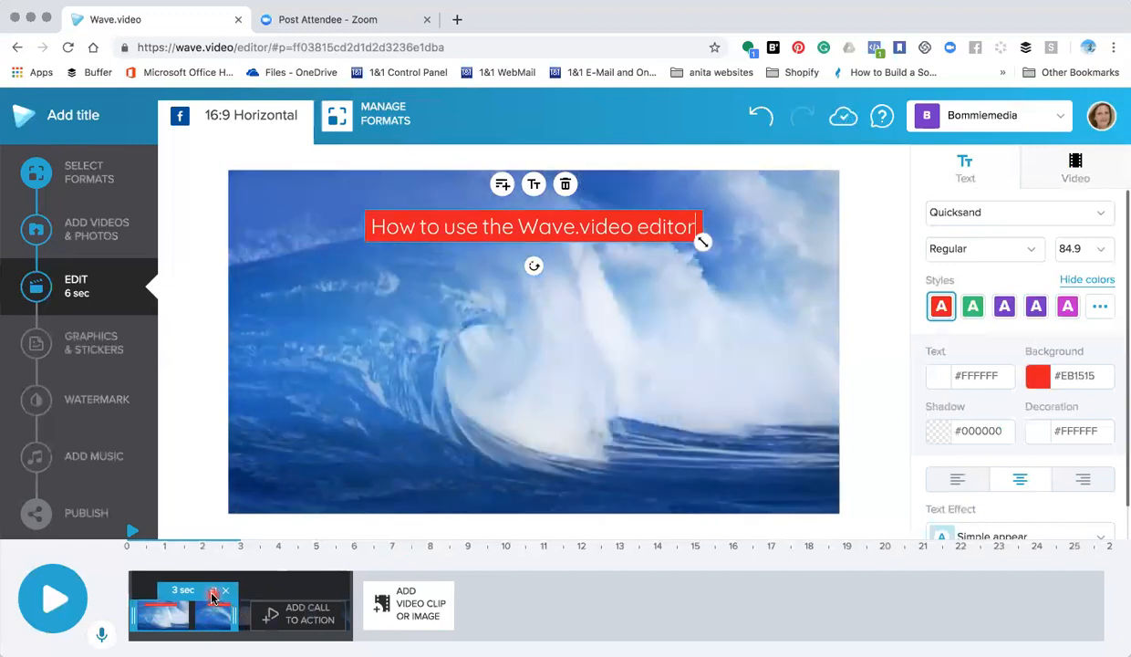
click(211, 594)
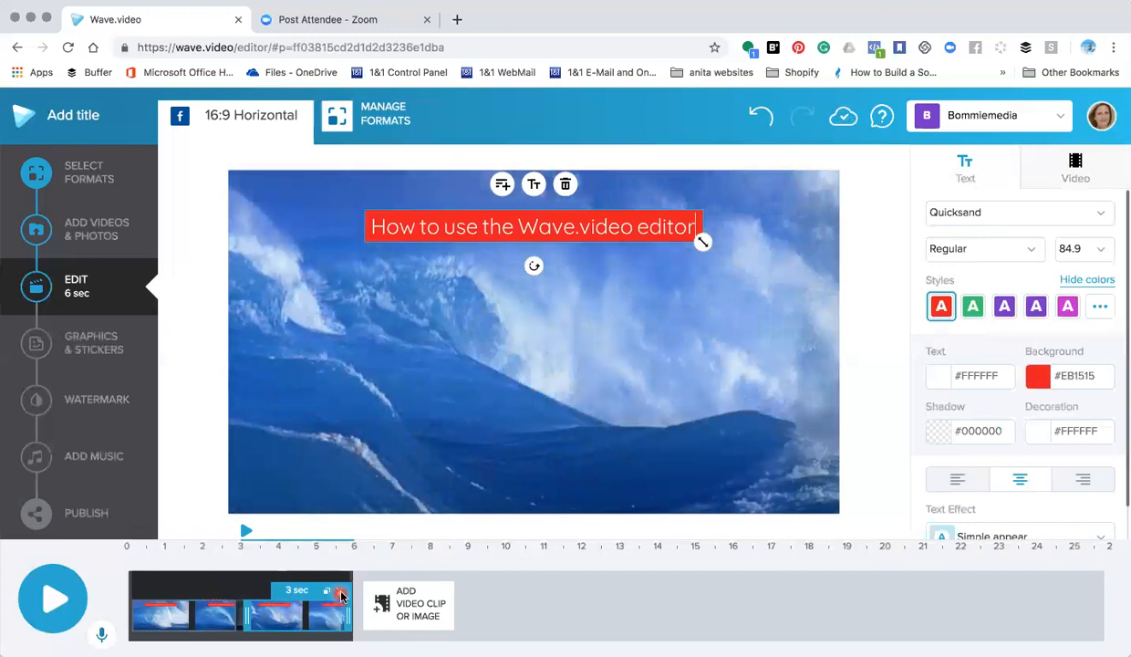
click(341, 595)
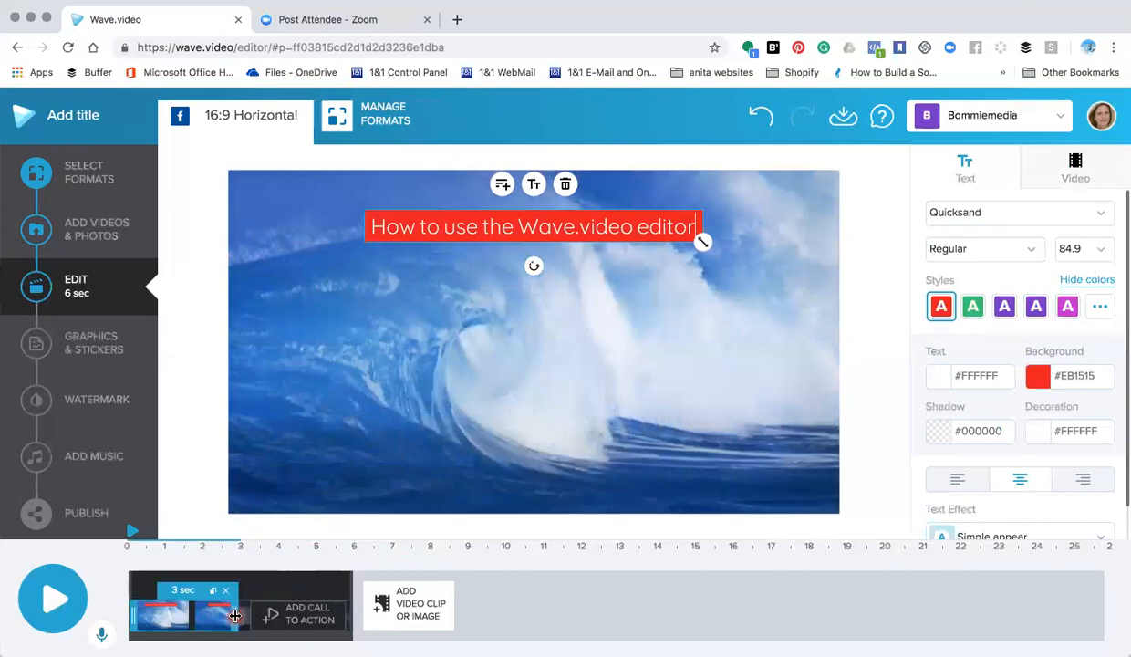
Extend the title's duration to 6 seconds so it spans the whole wave clip.
drag(289, 614, 353, 612)
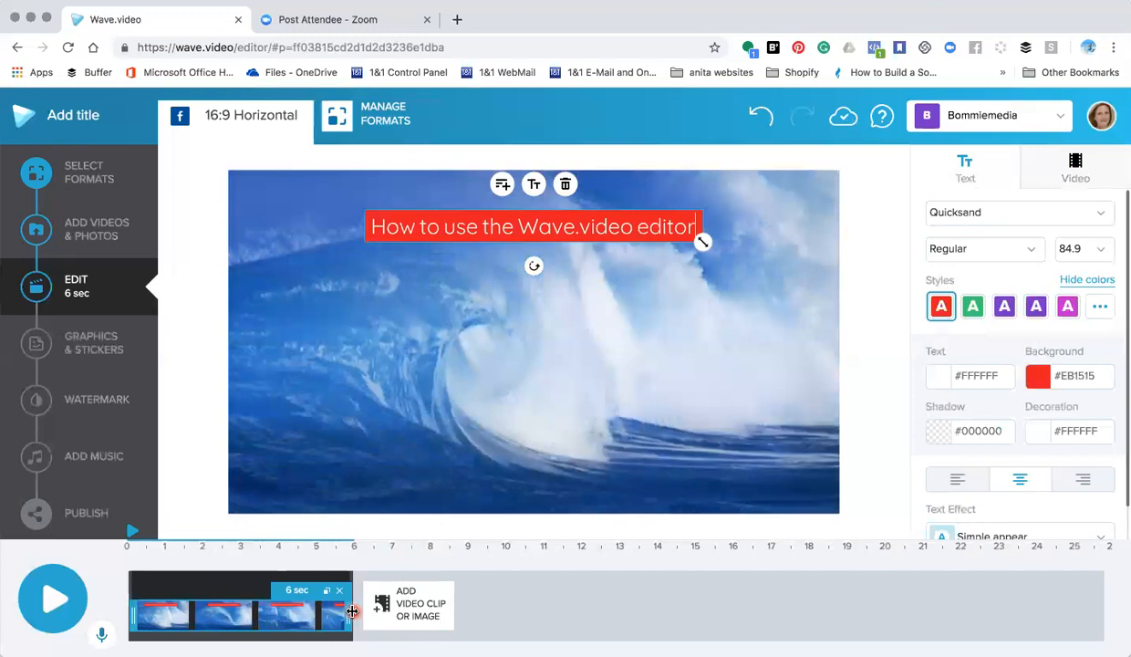